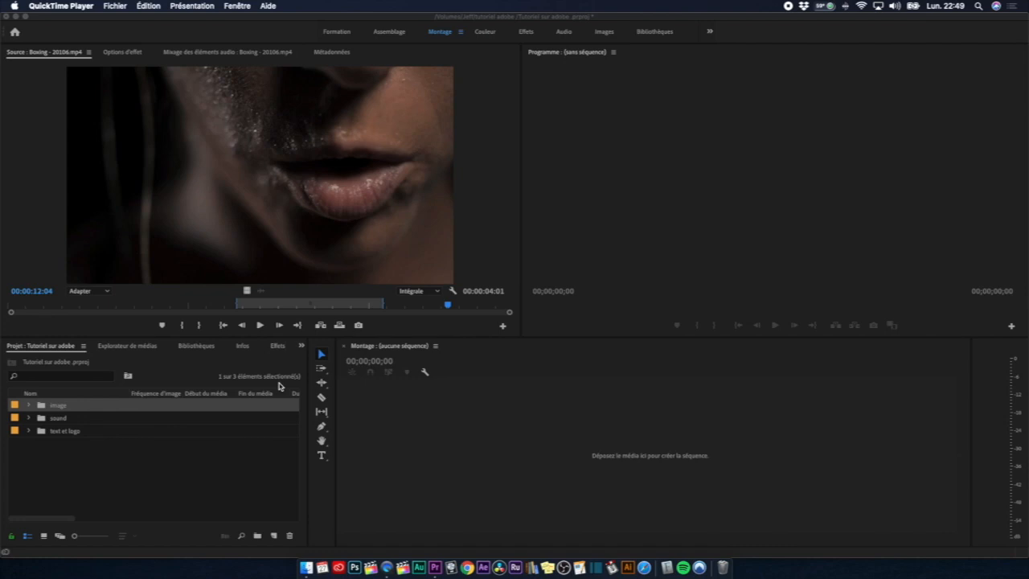
{"action": "left_click", "coordinate": [509, 407]}
{"action": "left_click", "coordinate": [668, 241]}
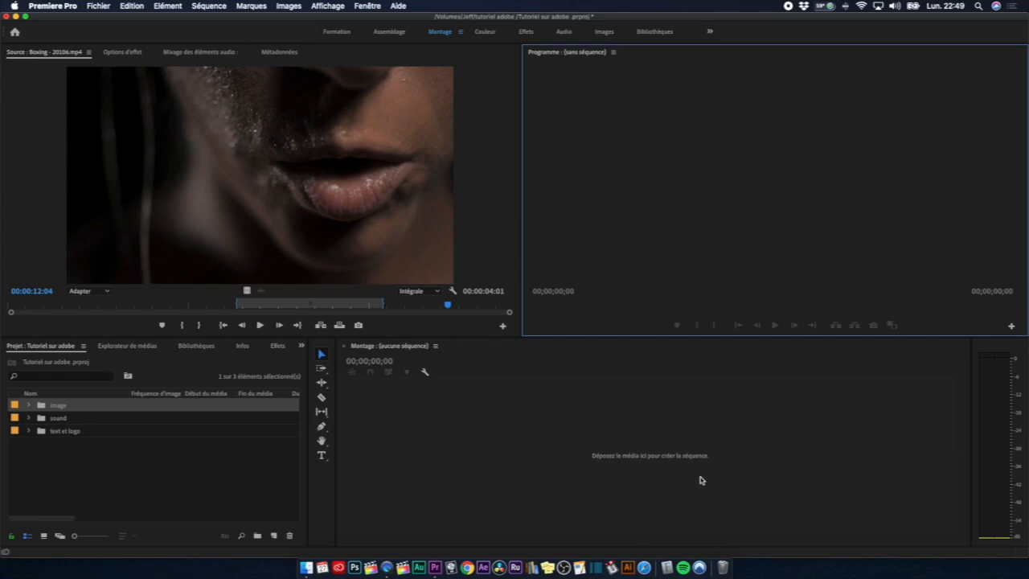
{"action": "left_click", "coordinate": [684, 430]}
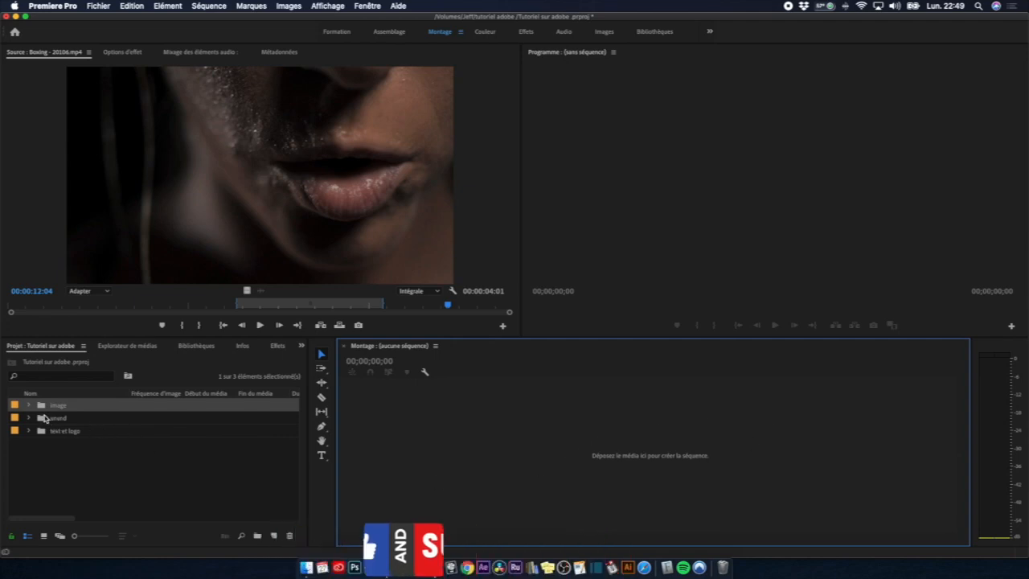
- Expand the image bin and open its clips in the Source monitor, ending with Boxing - 20106.mp4
{"action": "left_click", "coordinate": [28, 405]}
{"action": "left_click", "coordinate": [50, 419]}
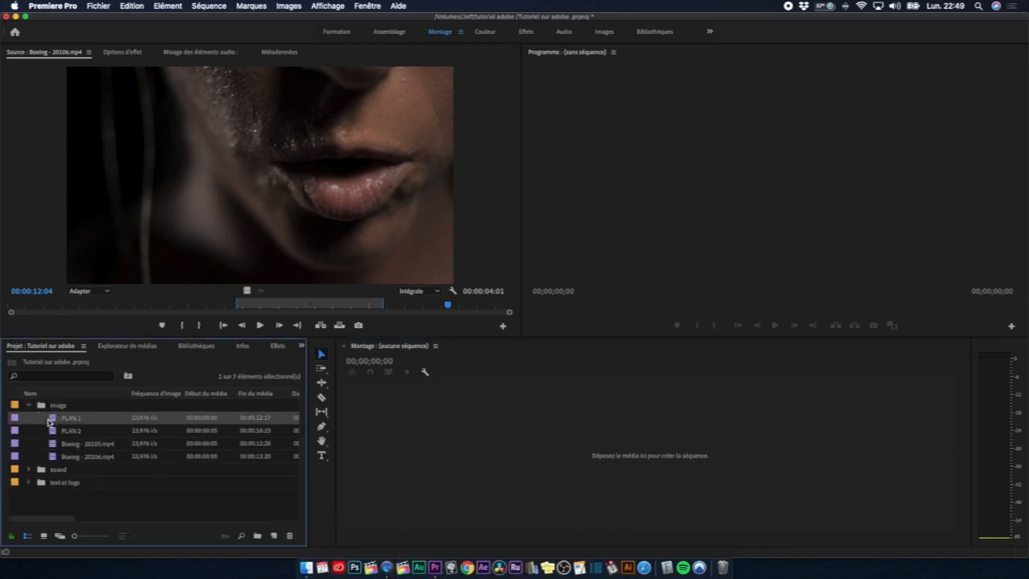
{"action": "double_click", "coordinate": [51, 420]}
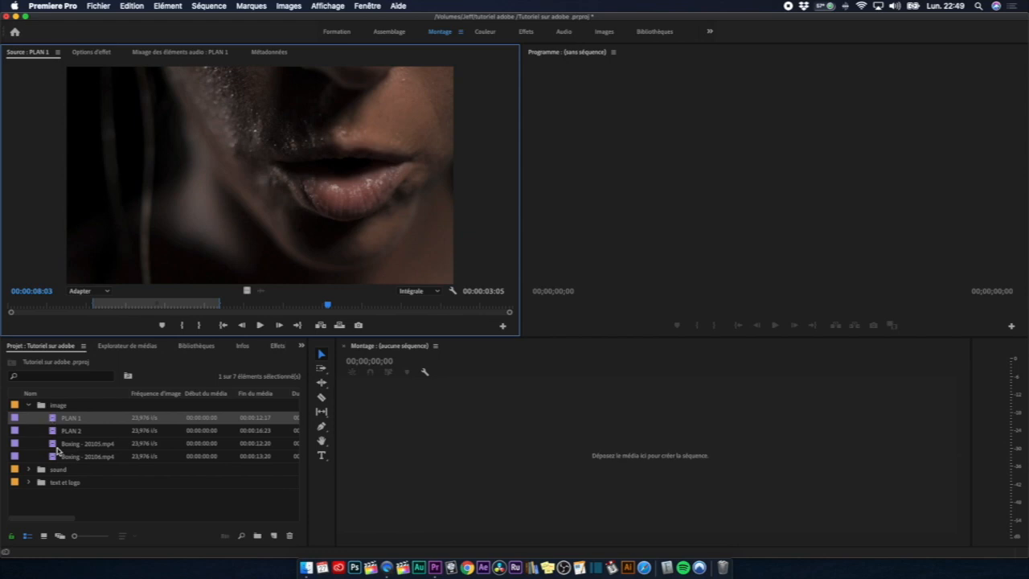
{"action": "left_click", "coordinate": [50, 434]}
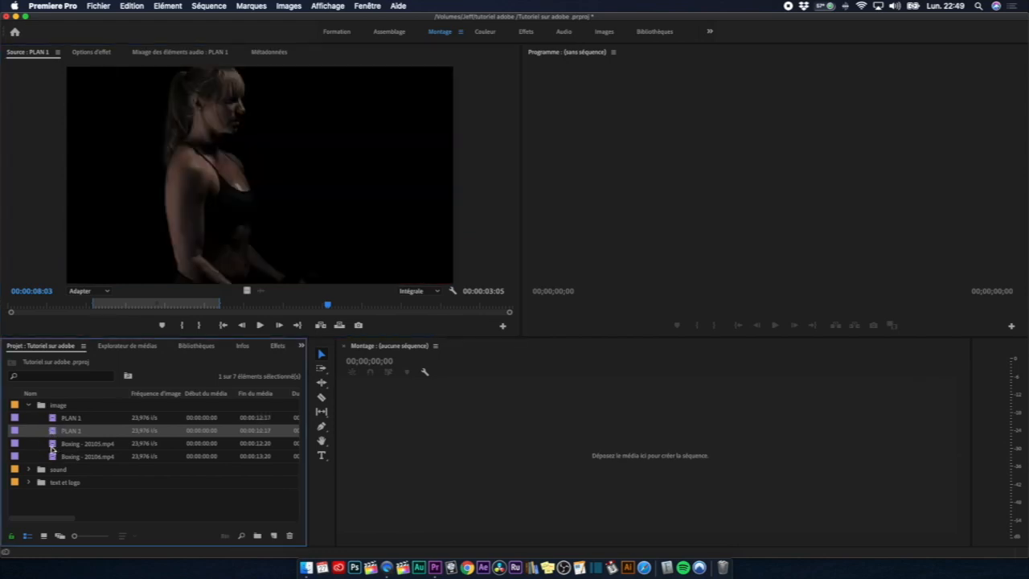
{"action": "double_click", "coordinate": [52, 444]}
{"action": "double_click", "coordinate": [52, 457]}
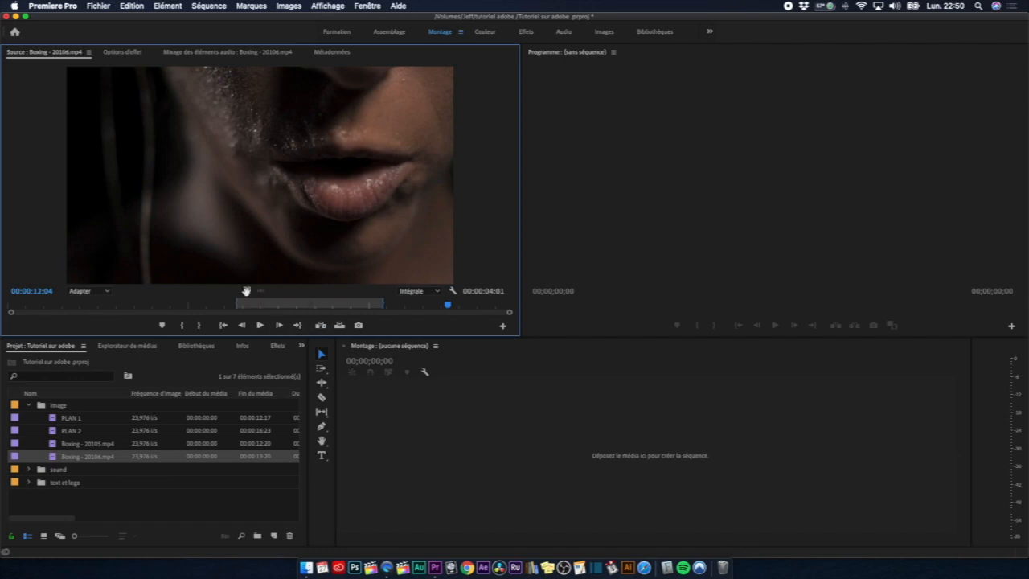
- Create a sequence by placing the video of the marked Boxing - 20106.mp4 range in the empty timeline
{"action": "left_click_drag", "start_coordinate": [248, 291], "coordinate": [370, 455]}
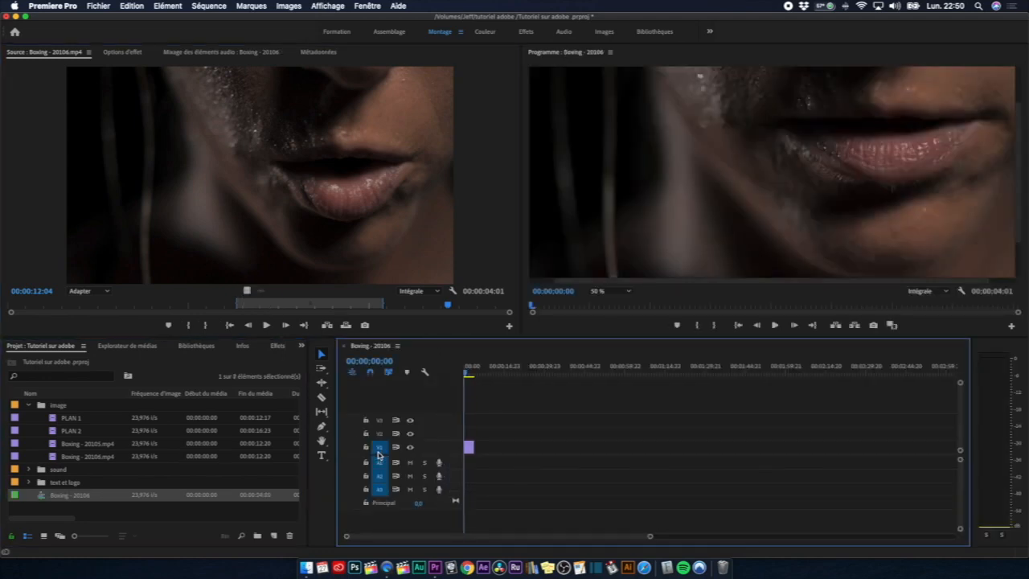
{"action": "left_click_drag", "start_coordinate": [407, 537], "coordinate": [387, 536]}
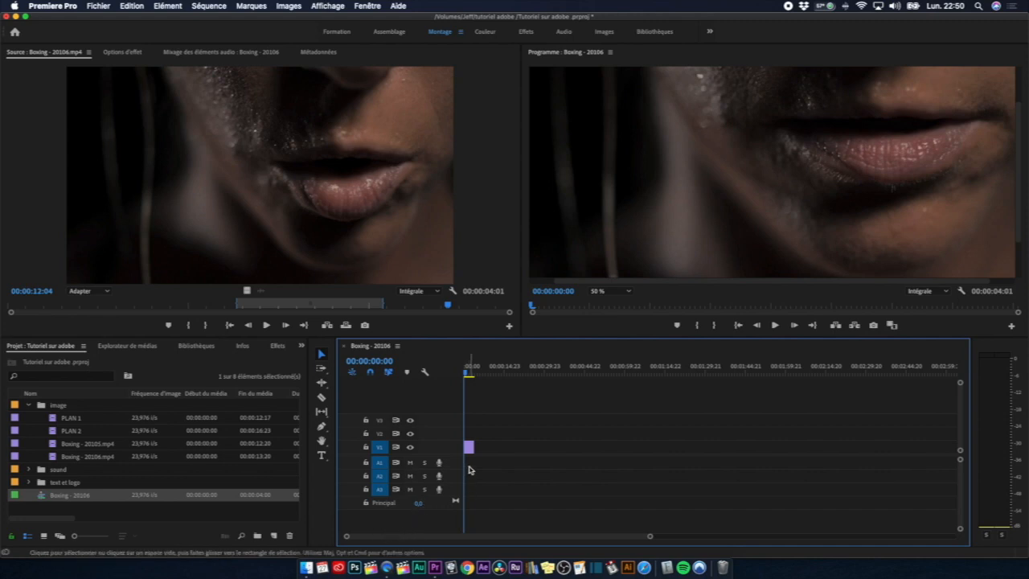
{"action": "key", "text": "equal"}
{"action": "key", "text": "equal"}
{"action": "key", "text": "equal"}
{"action": "key", "text": "equal"}
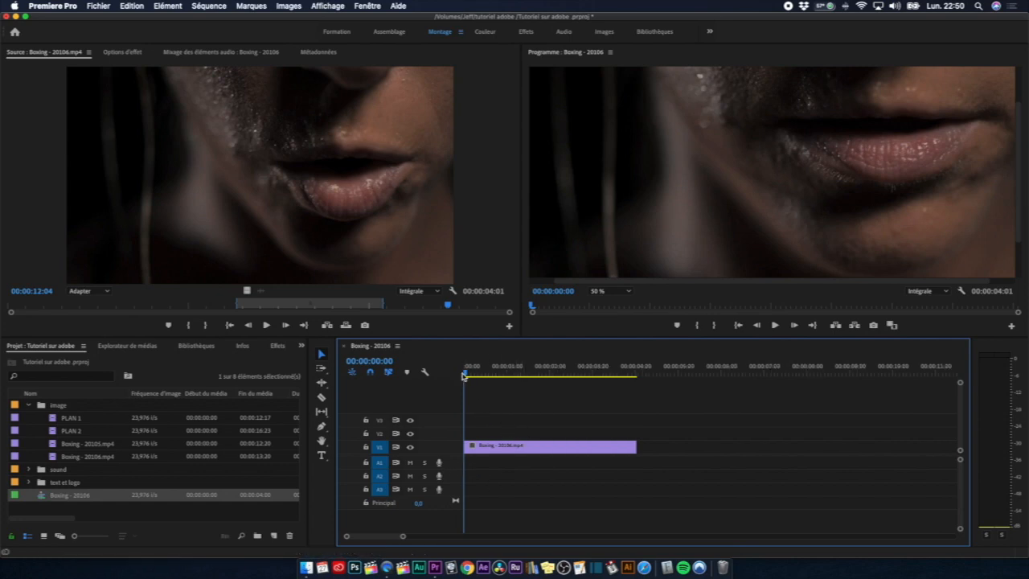
{"action": "left_click_drag", "start_coordinate": [466, 376], "coordinate": [420, 446]}
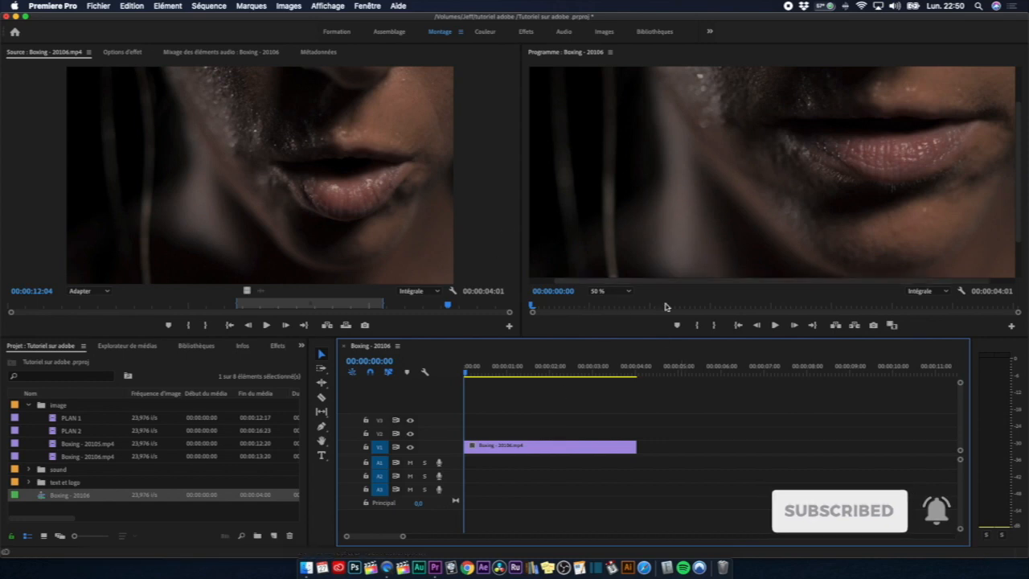
- Compare the Program monitor at 25%, 50% and 10% zoom, and set it to 25%
{"action": "left_click", "coordinate": [608, 288]}
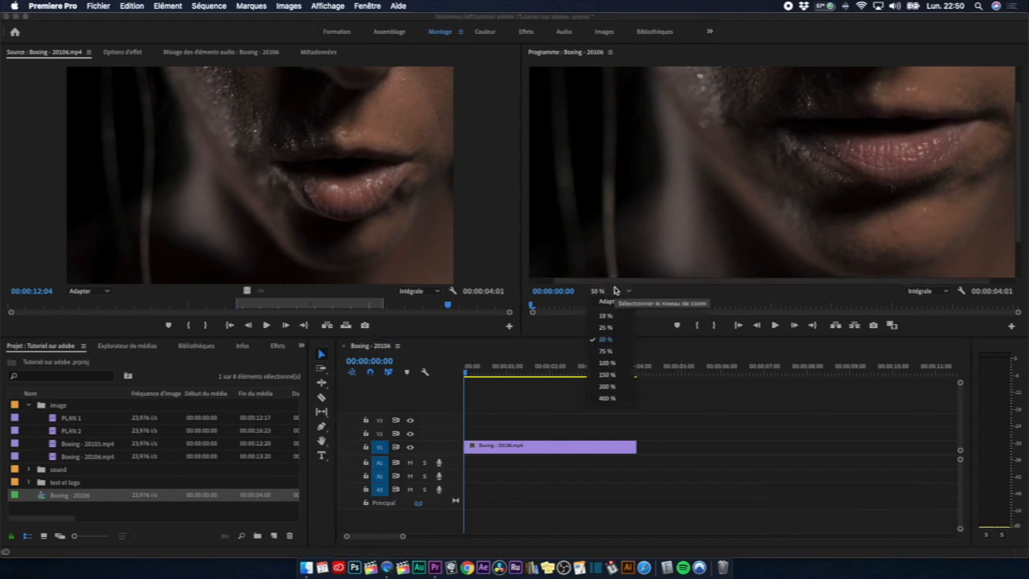
{"action": "left_click", "coordinate": [605, 327]}
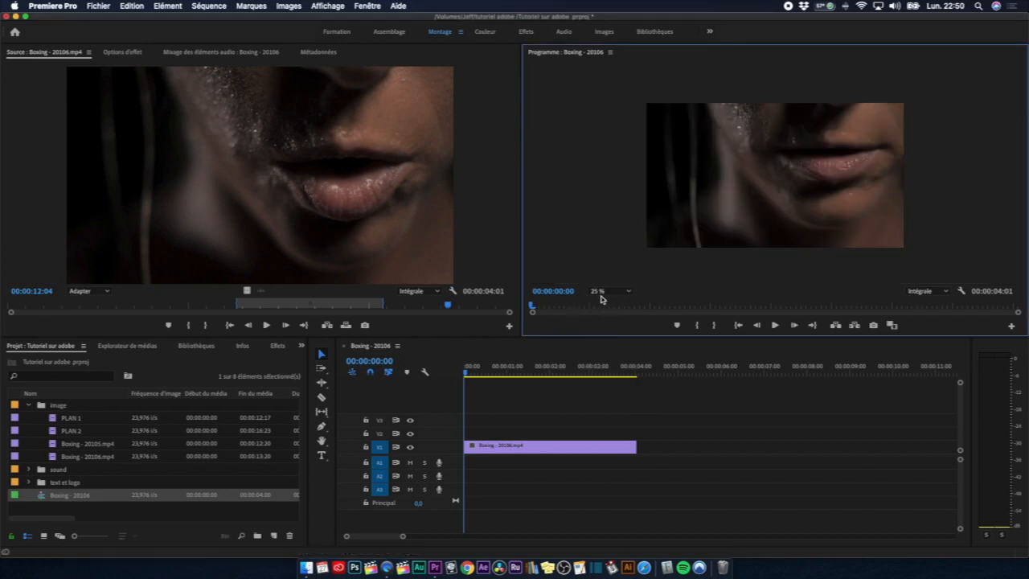
{"action": "left_click", "coordinate": [606, 294]}
{"action": "left_click", "coordinate": [604, 337]}
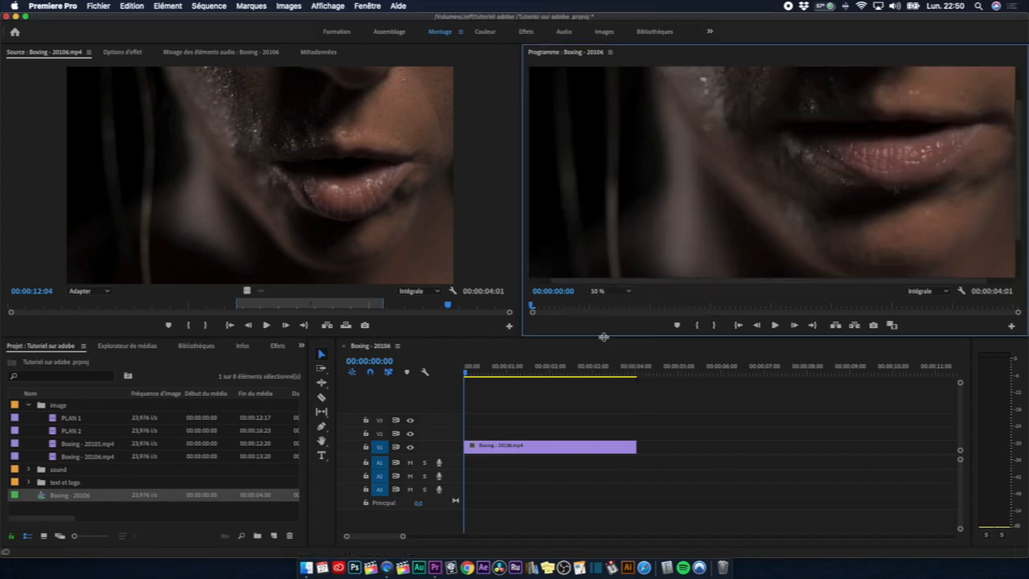
{"action": "left_click", "coordinate": [604, 294]}
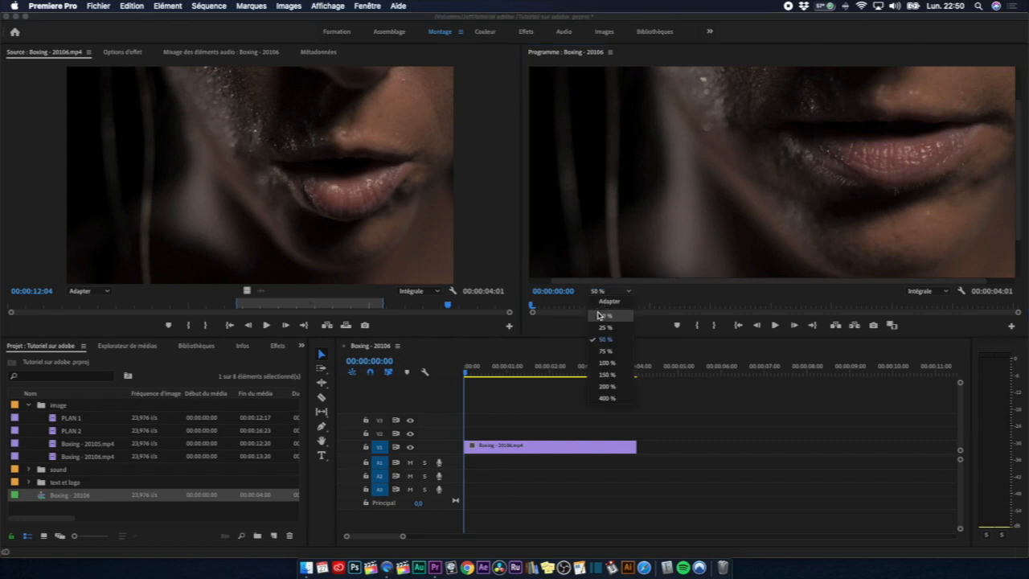
{"action": "left_click", "coordinate": [597, 313]}
{"action": "left_click", "coordinate": [598, 292]}
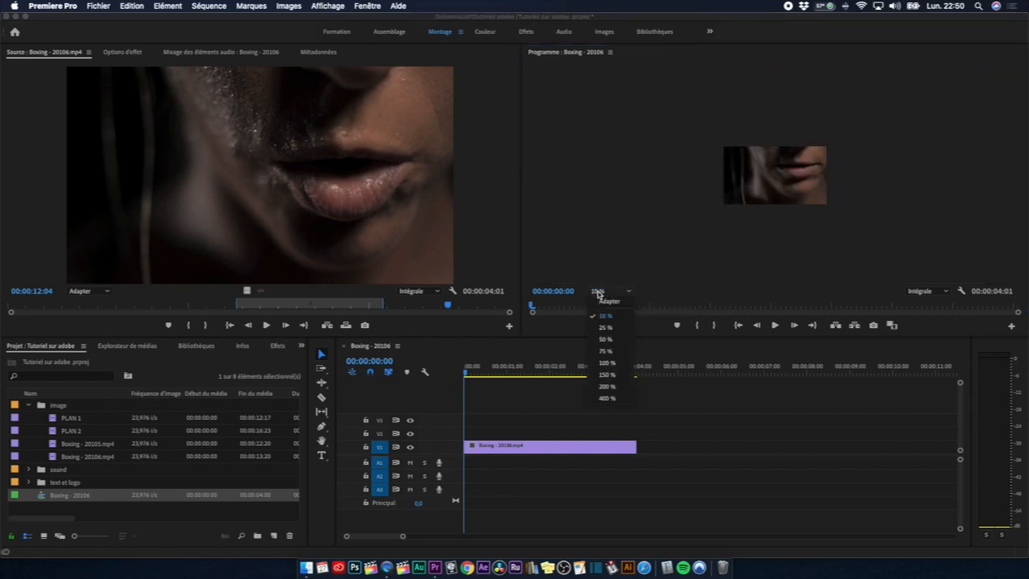
{"action": "left_click", "coordinate": [605, 340]}
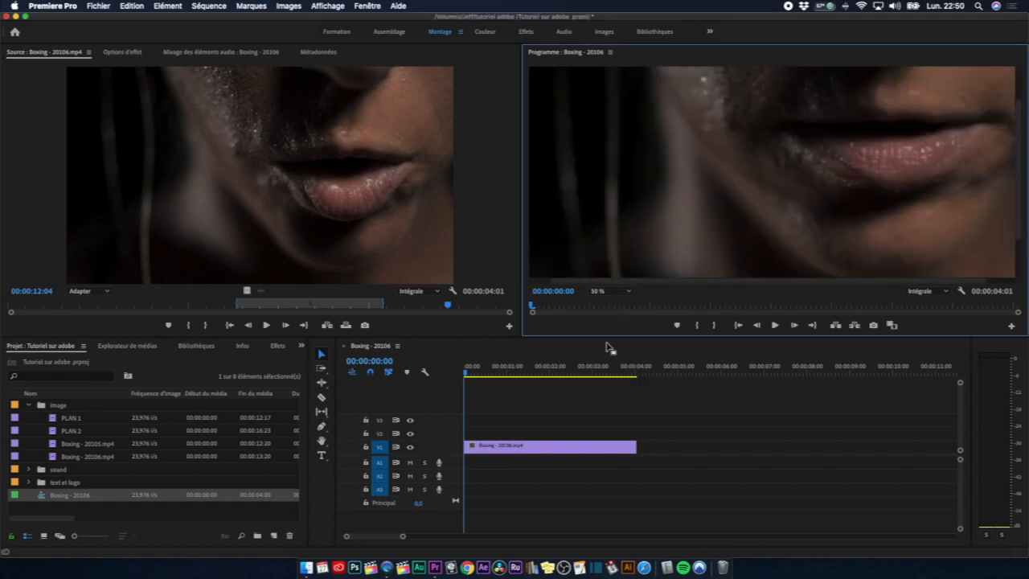
{"action": "left_click", "coordinate": [620, 293]}
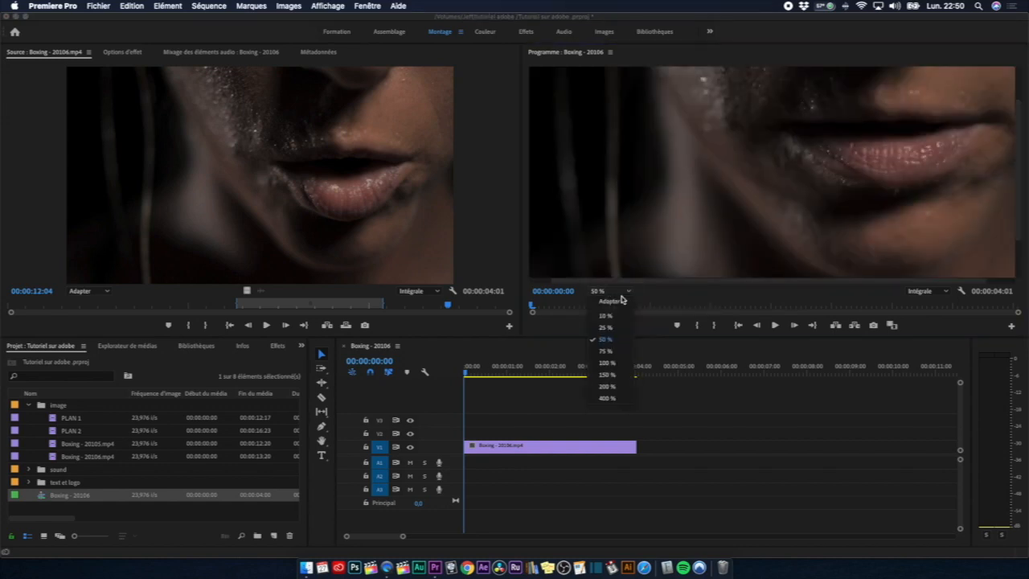
{"action": "left_click", "coordinate": [611, 327]}
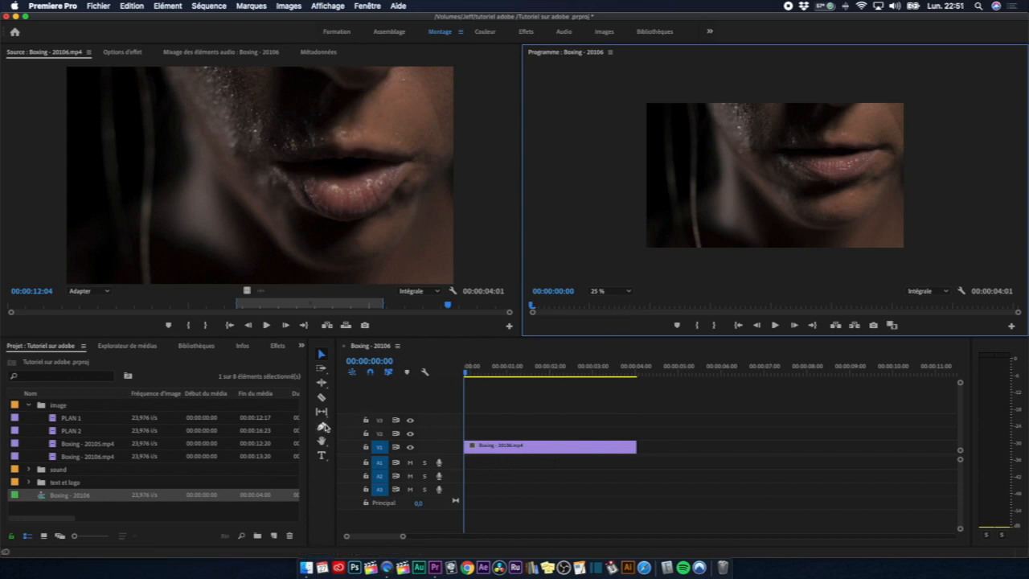
- Examine the Boxing - 20106 clip in the timeline at wider and closer time scales
{"action": "left_click", "coordinate": [667, 410]}
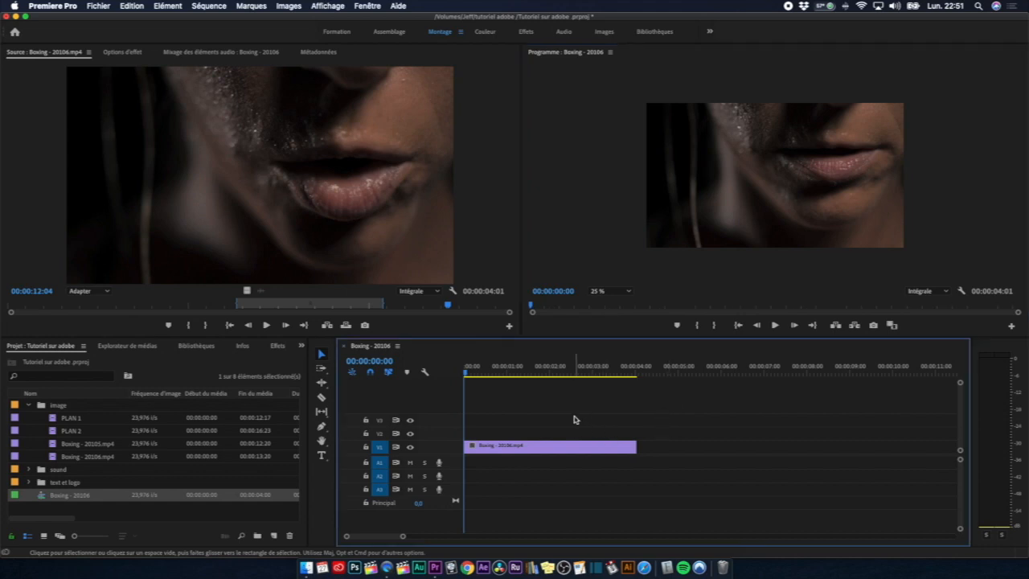
{"action": "key", "text": "minus"}
{"action": "key", "text": "minus"}
{"action": "key", "text": "minus"}
{"action": "key", "text": "minus"}
{"action": "key", "text": "minus"}
{"action": "key", "text": "minus"}
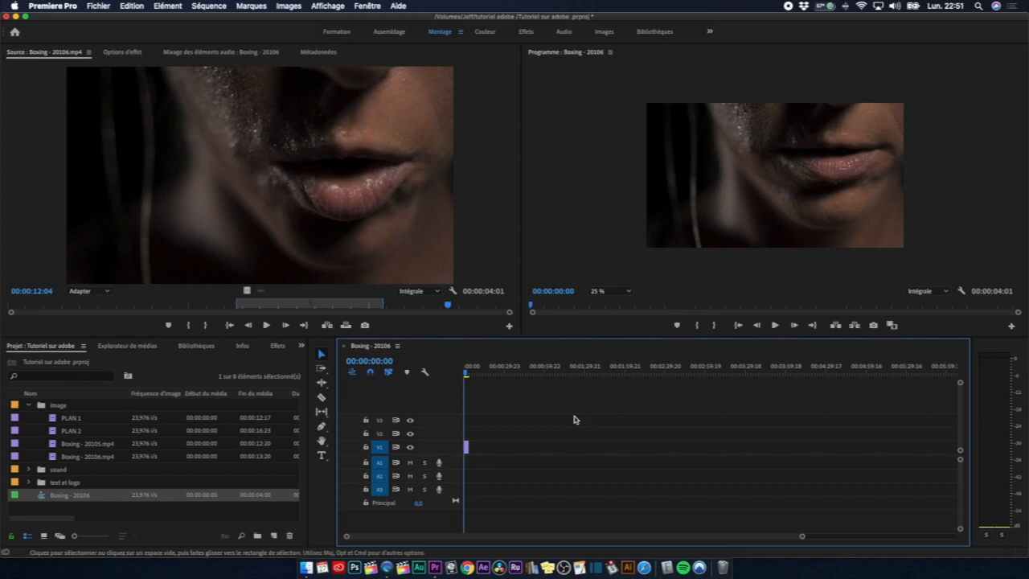
{"action": "key", "text": "equal"}
{"action": "key", "text": "equal"}
{"action": "key", "text": "equal"}
{"action": "key", "text": "equal"}
{"action": "key", "text": "equal"}
{"action": "key", "text": "equal"}
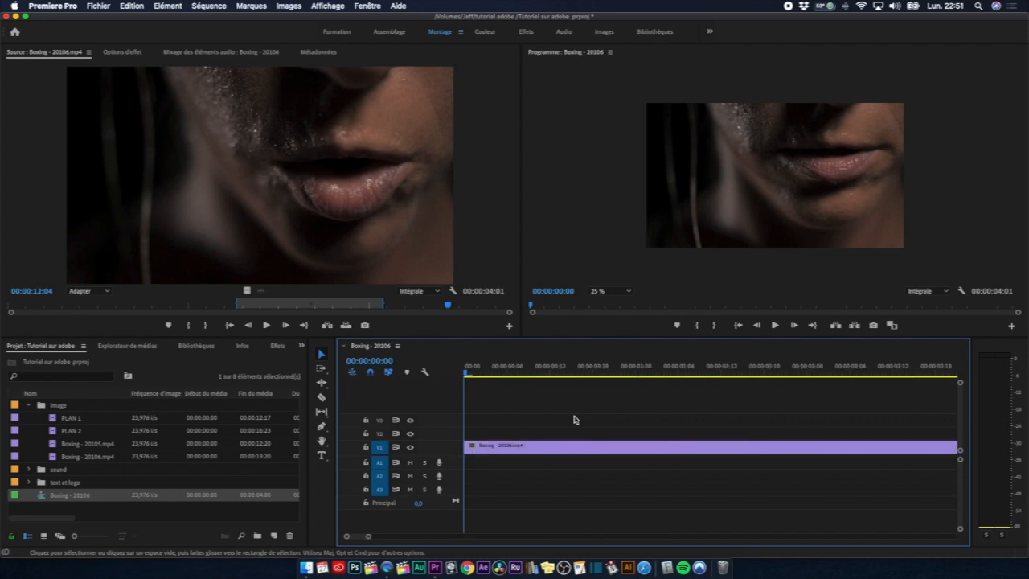
{"action": "key", "text": "minus"}
{"action": "key", "text": "minus"}
{"action": "key", "text": "minus"}
{"action": "key", "text": "minus"}
{"action": "key", "text": "minus"}
{"action": "key", "text": "minus"}
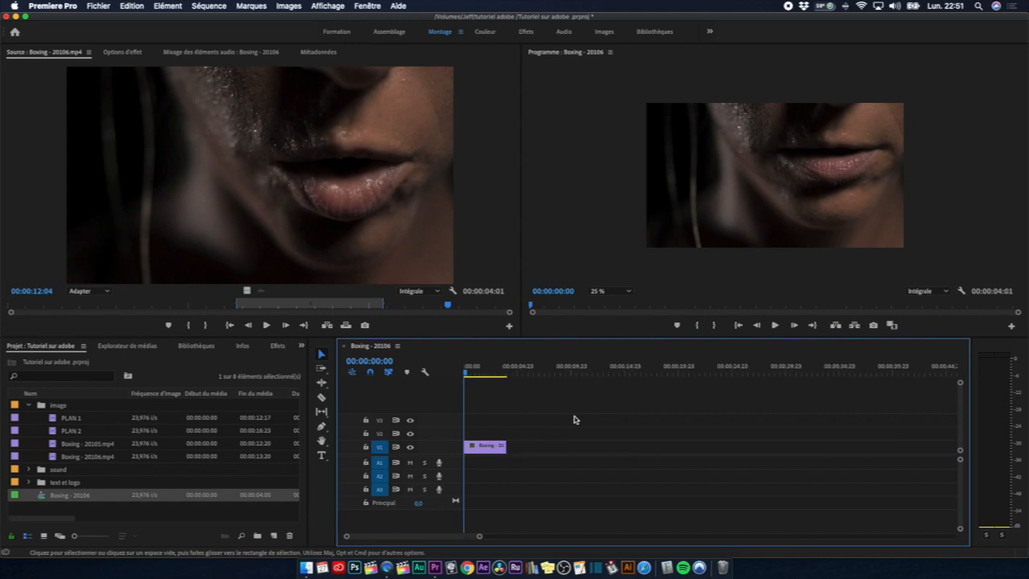
- Play the sequence through to its end and return the playhead to 00:00:00:00
{"action": "key", "text": "minus"}
{"action": "key", "text": "equal"}
{"action": "key", "text": "space"}
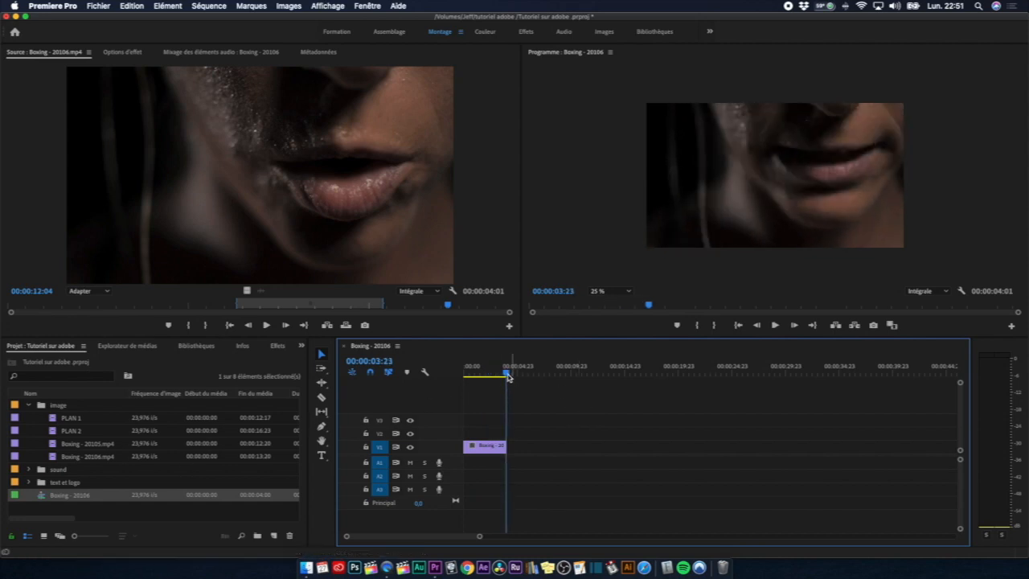
{"action": "left_click_drag", "start_coordinate": [508, 376], "coordinate": [457, 392]}
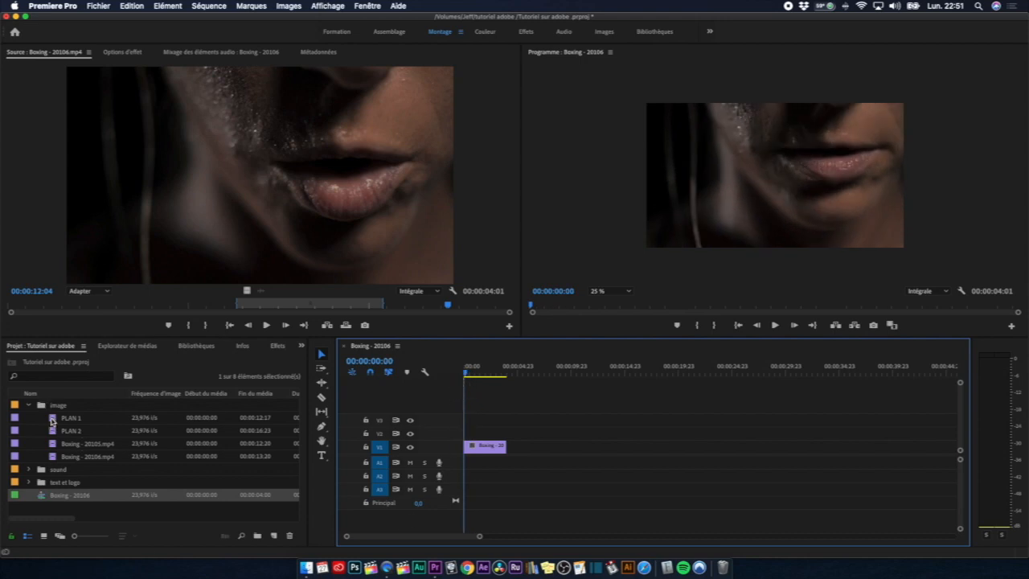
- Preview PLAN 1, PLAN 2, Boxing - 20105.mp4 and Boxing - 20106.mp4 one by one in the Source monitor
{"action": "double_click", "coordinate": [51, 419]}
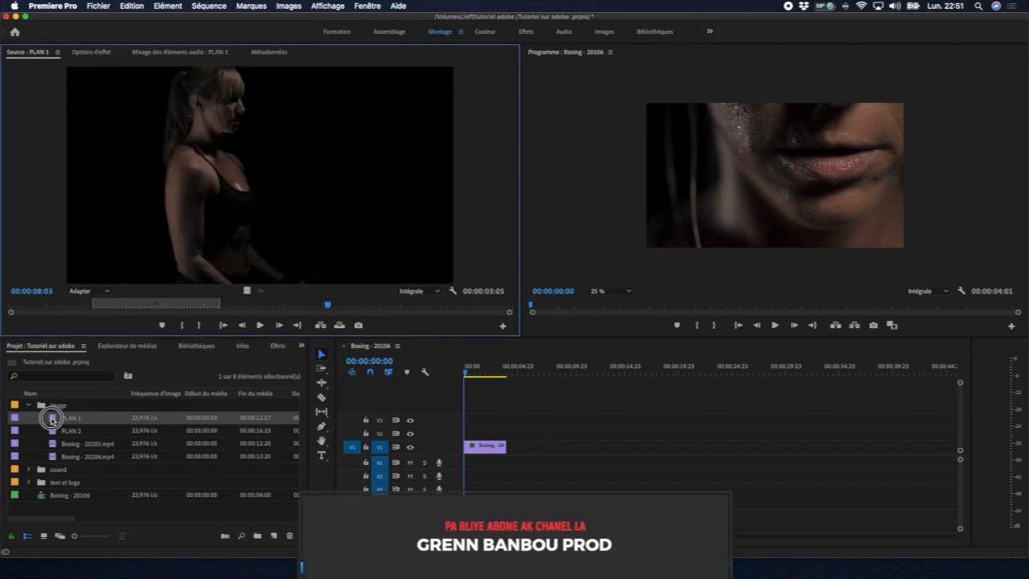
{"action": "key", "text": "space"}
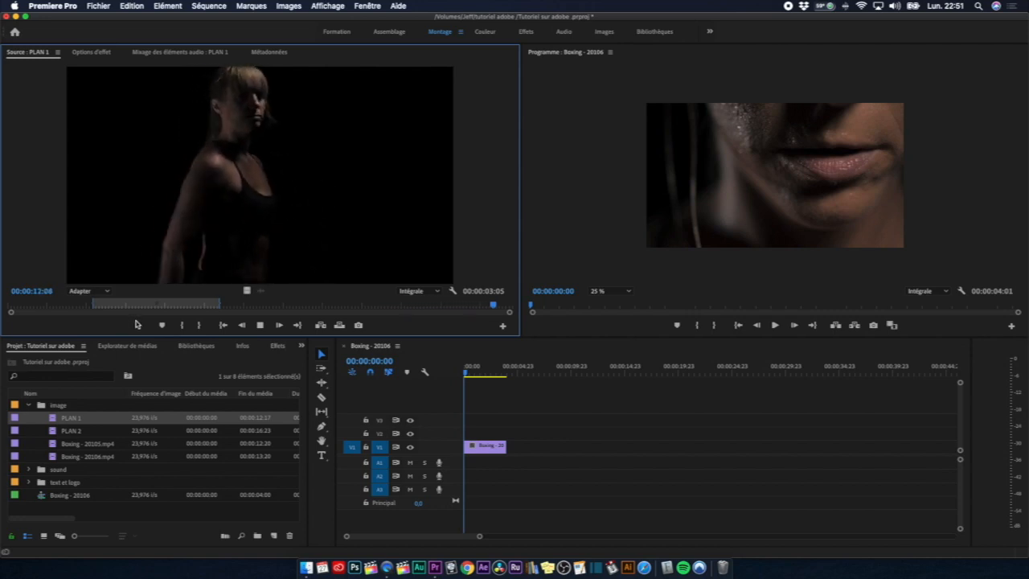
{"action": "key", "text": "space"}
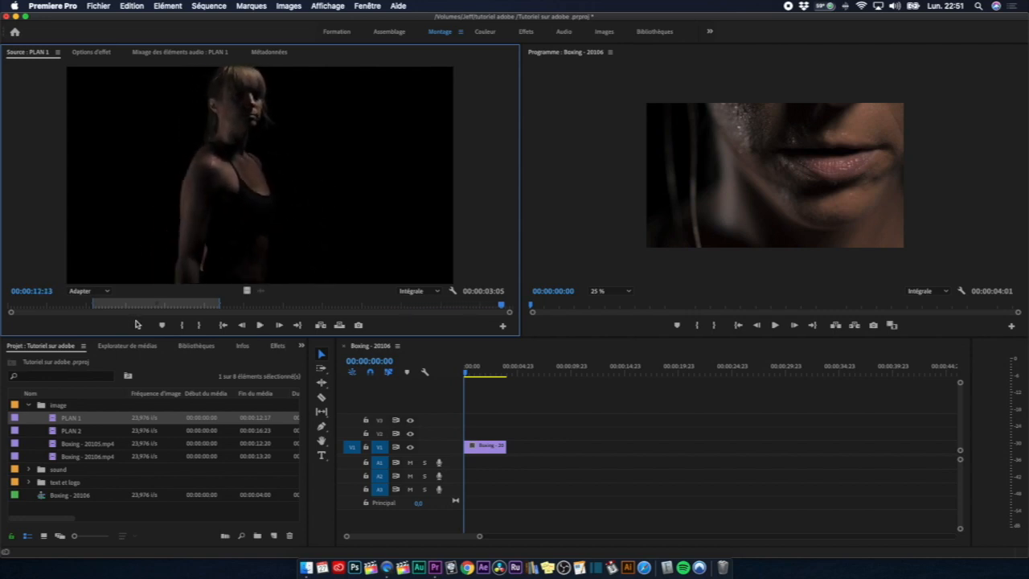
{"action": "double_click", "coordinate": [54, 433]}
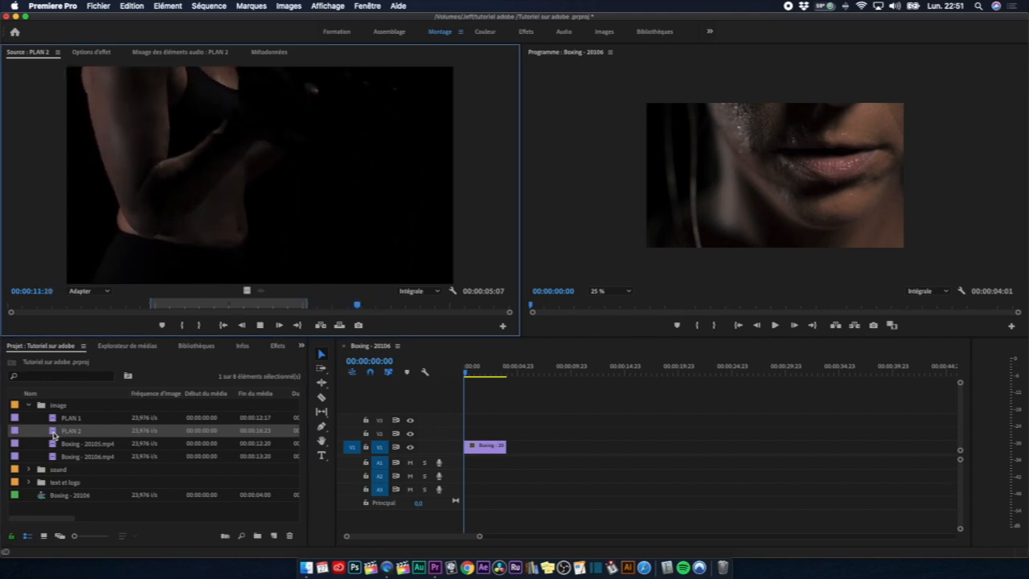
{"action": "key", "text": "space"}
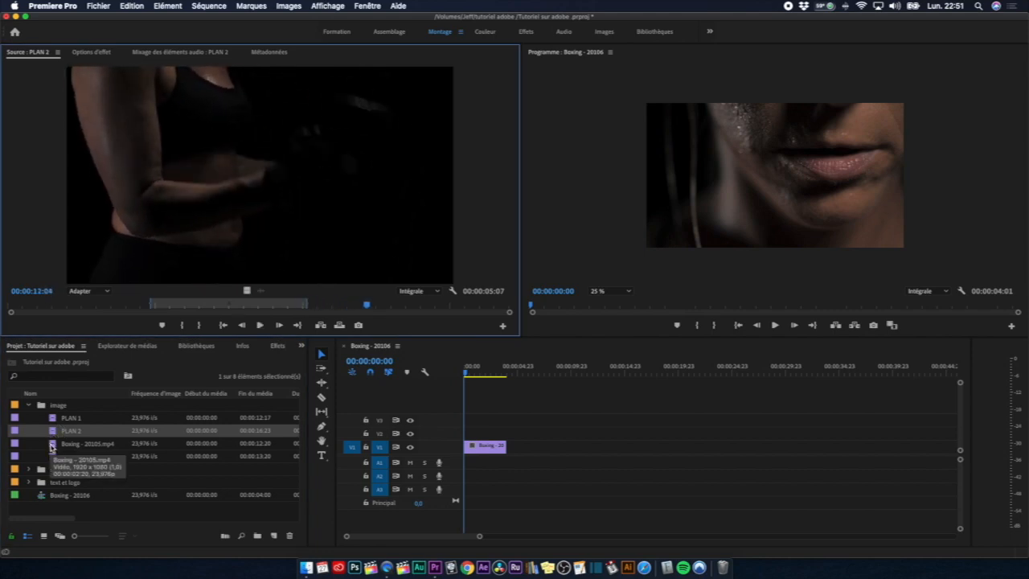
{"action": "double_click", "coordinate": [51, 447]}
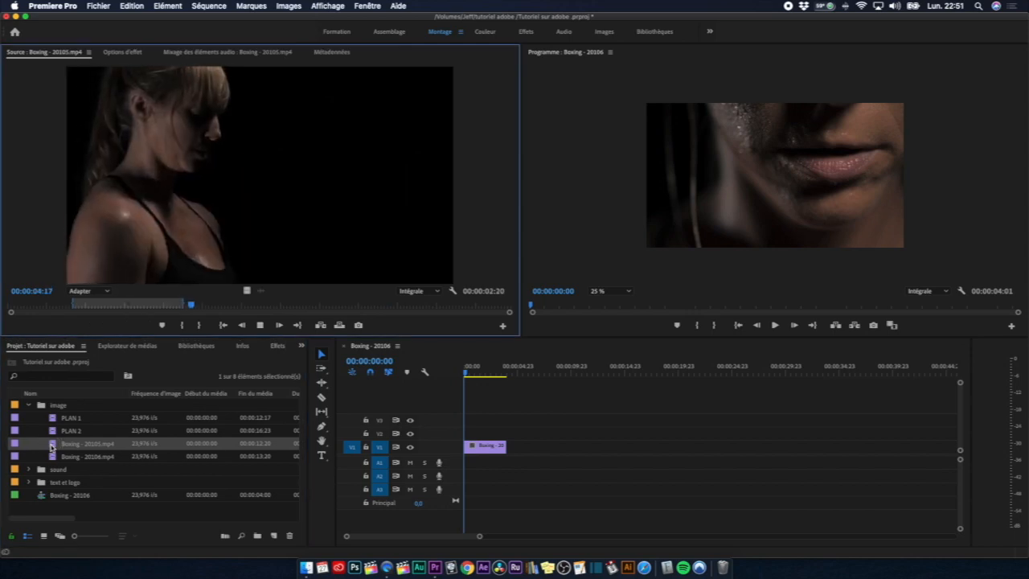
{"action": "key", "text": "space"}
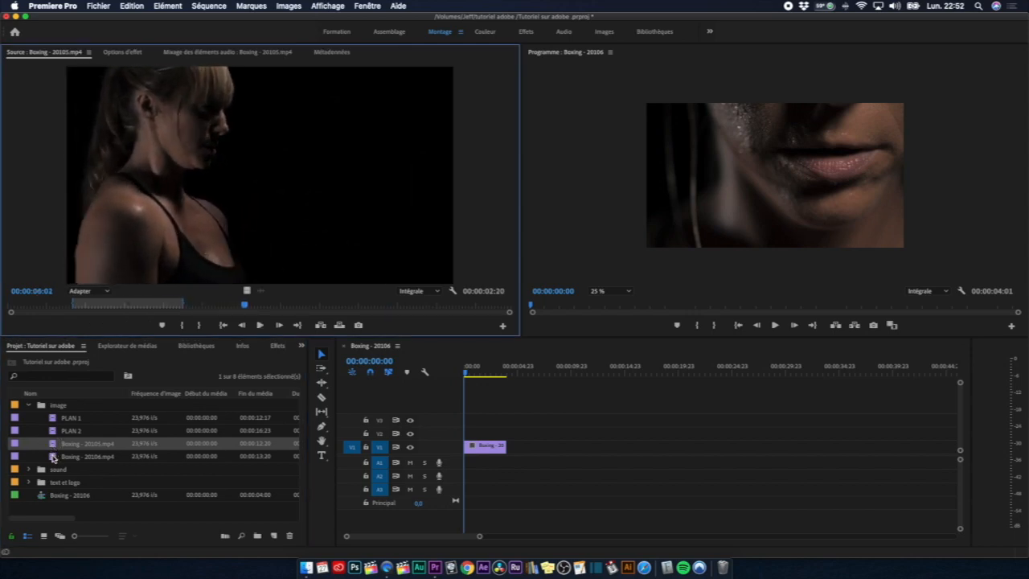
{"action": "double_click", "coordinate": [51, 458]}
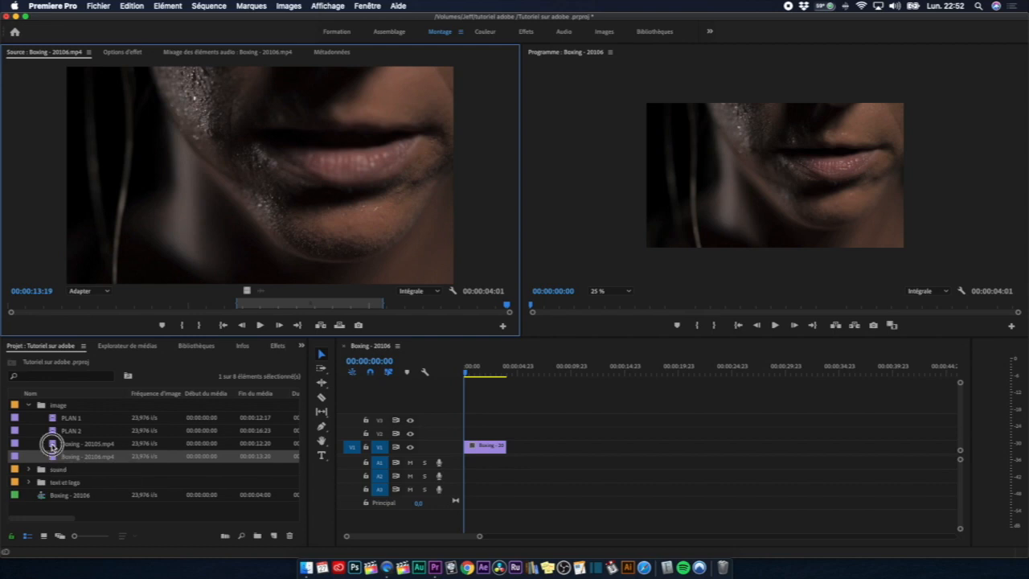
- Reopen Boxing - 20105.mp4 and then PLAN 2 in the Source monitor, and play PLAN 2
{"action": "double_click", "coordinate": [51, 445]}
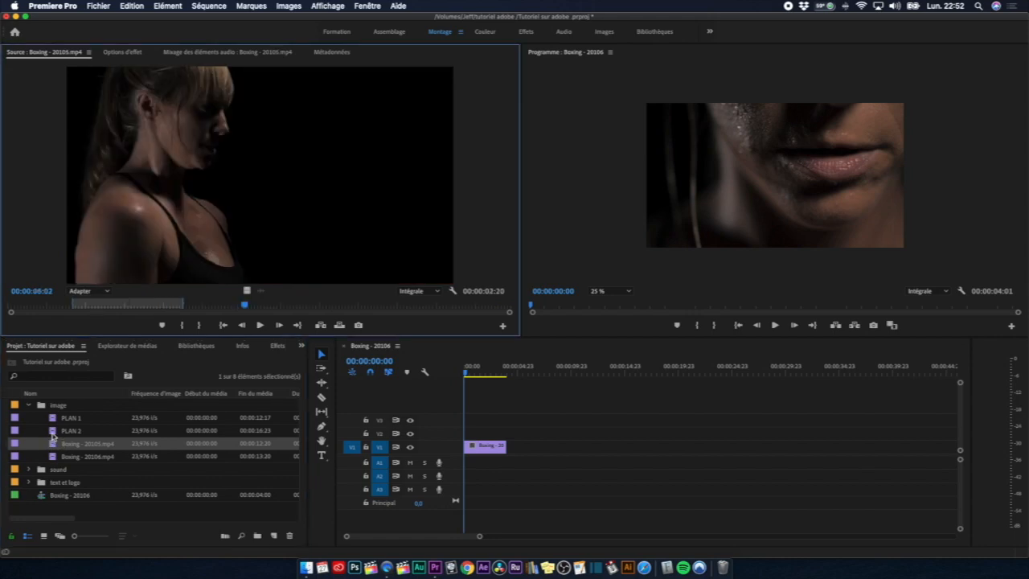
{"action": "double_click", "coordinate": [52, 431]}
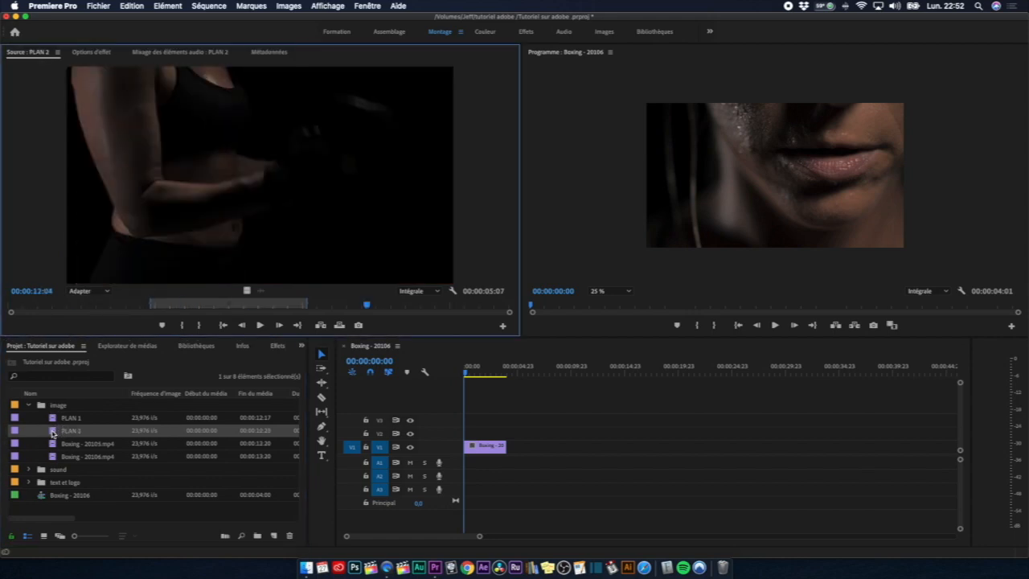
{"action": "key", "text": "space"}
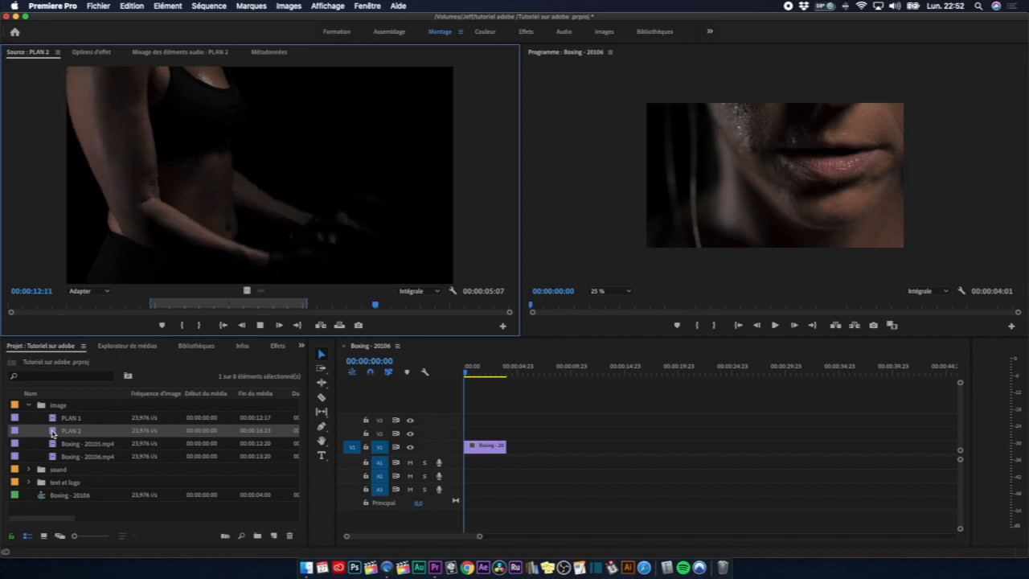
- Append the marked video of PLAN 2 directly after the Boxing - 20106 clip on V1 and review the sequence to its end
{"action": "key", "text": "space"}
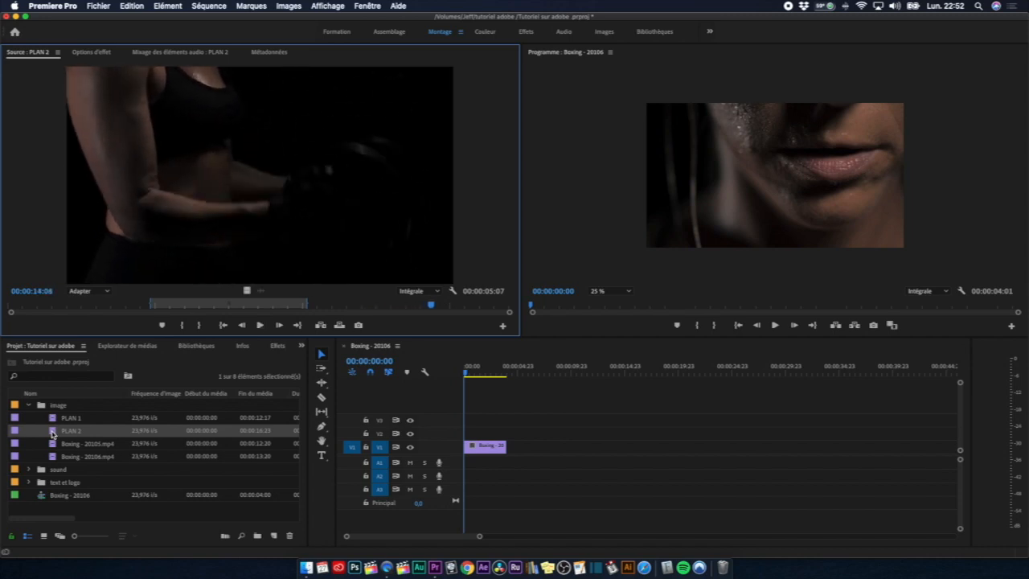
{"action": "left_click_drag", "start_coordinate": [246, 291], "coordinate": [505, 443]}
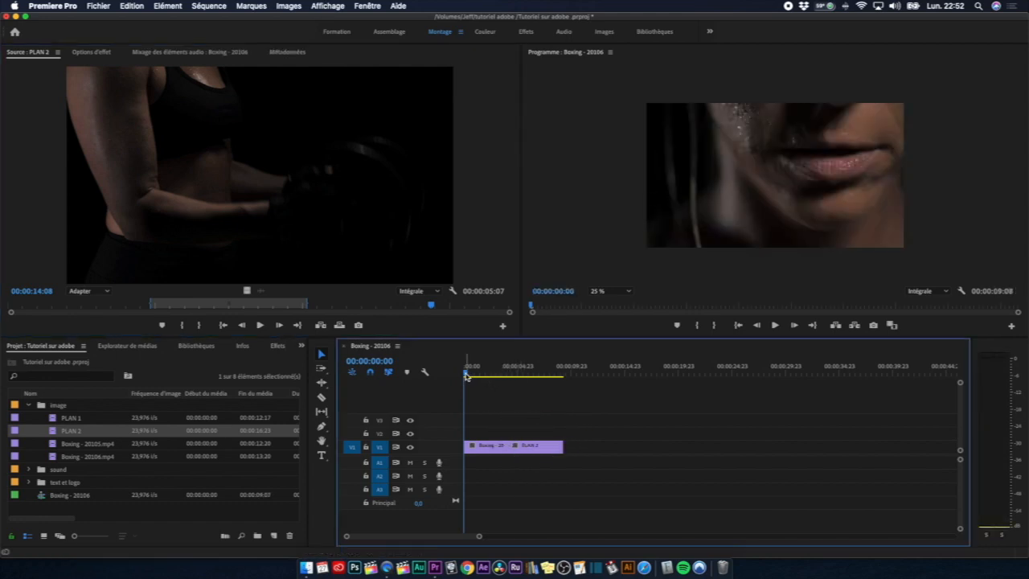
{"action": "left_click_drag", "start_coordinate": [472, 374], "coordinate": [565, 449]}
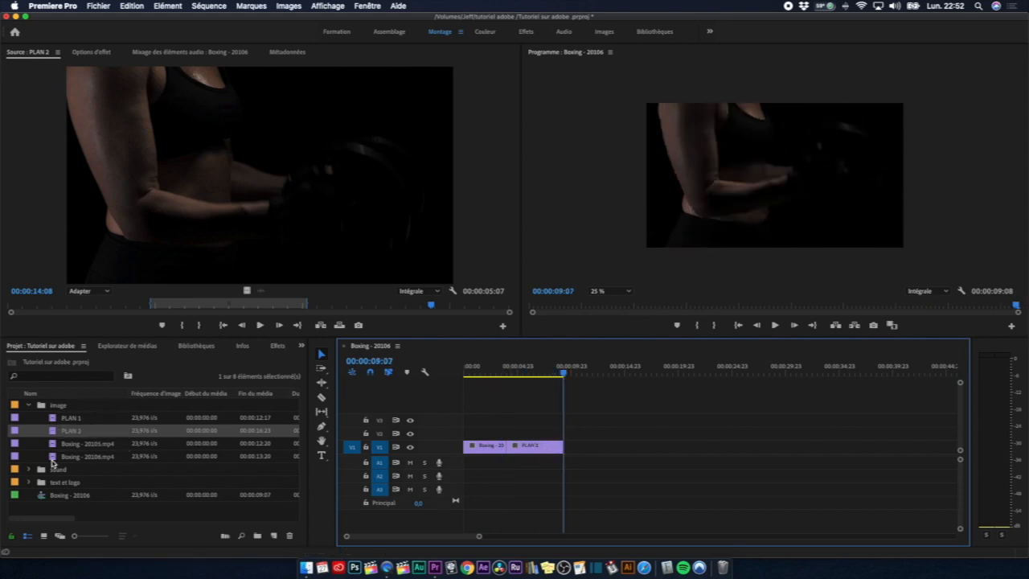
- Open Boxing - 20105.mp4 in the Source monitor and play part of it
{"action": "double_click", "coordinate": [53, 444]}
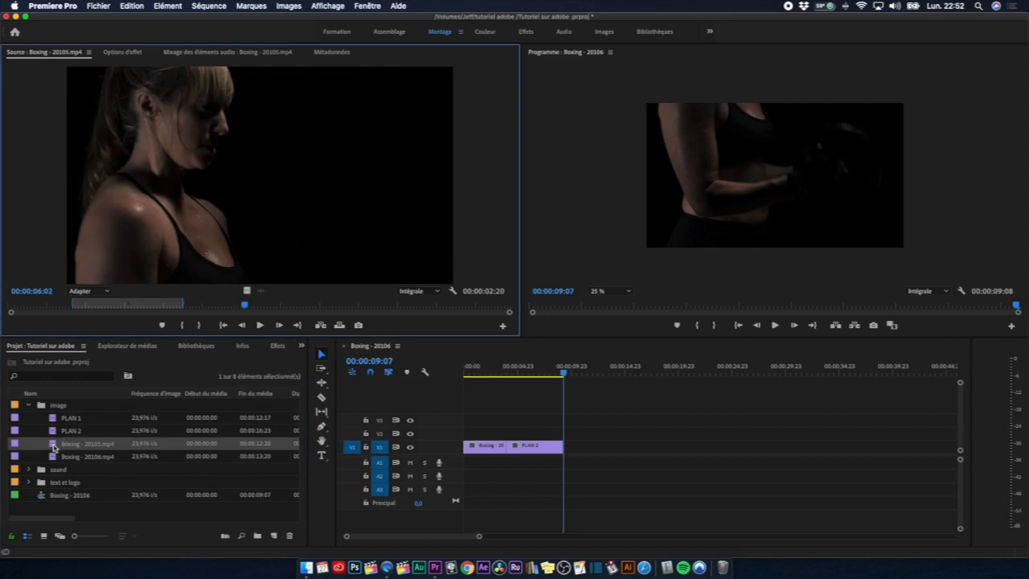
{"action": "key", "text": "space"}
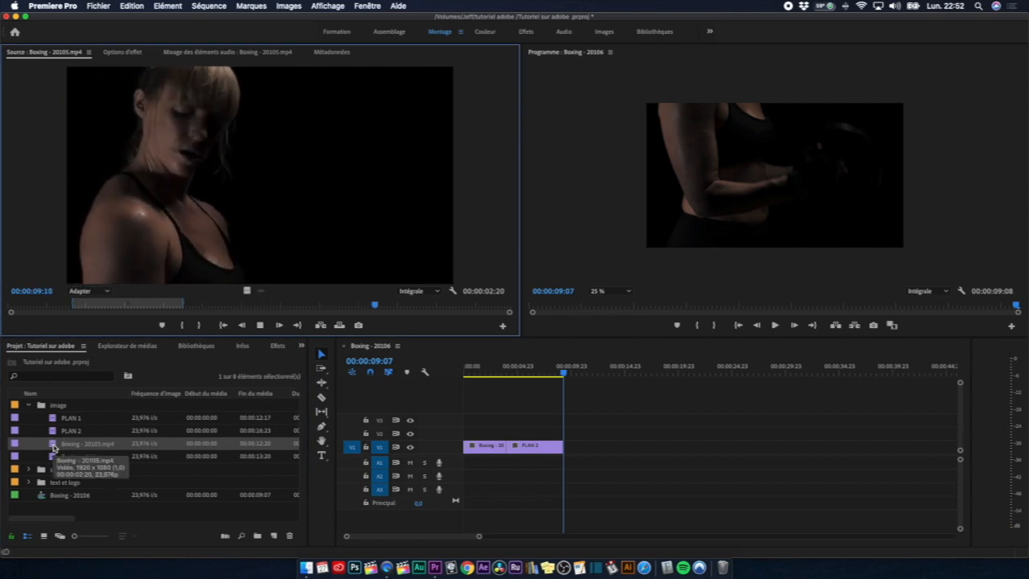
{"action": "key", "text": "space"}
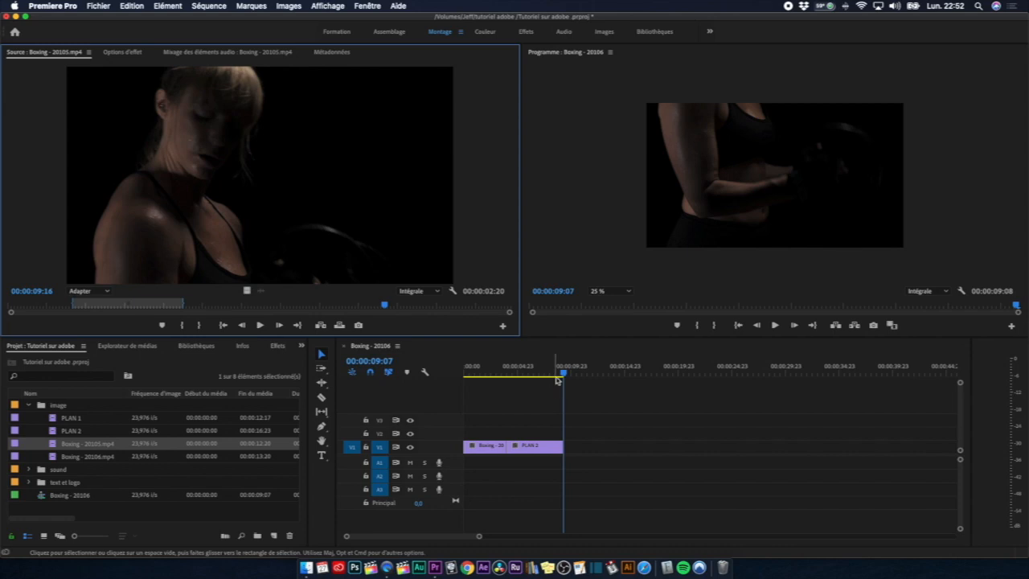
- Append the marked video of PLAN 1 directly after PLAN 2 on V1
{"action": "left_click_drag", "start_coordinate": [557, 380], "coordinate": [563, 413]}
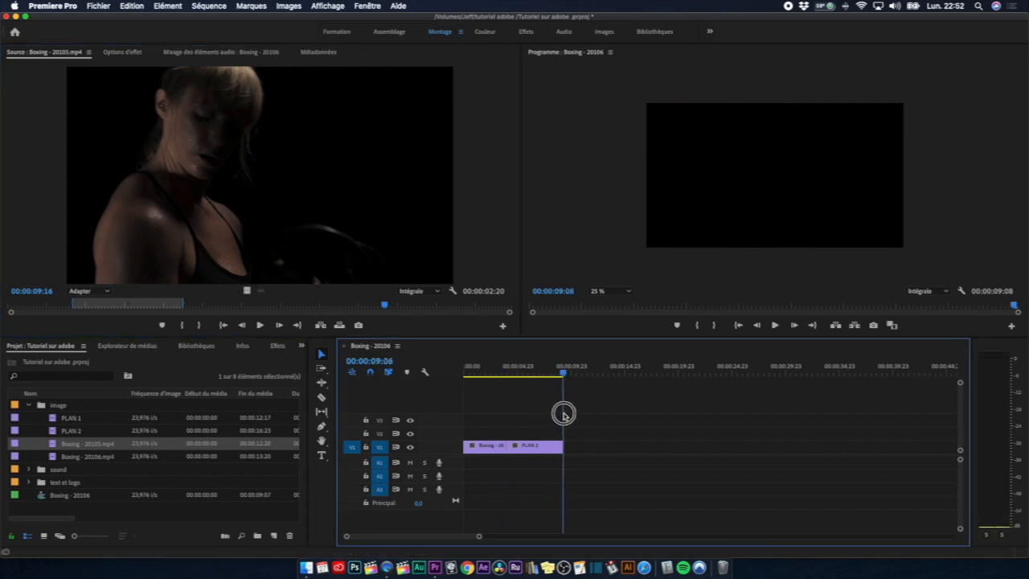
{"action": "double_click", "coordinate": [74, 418]}
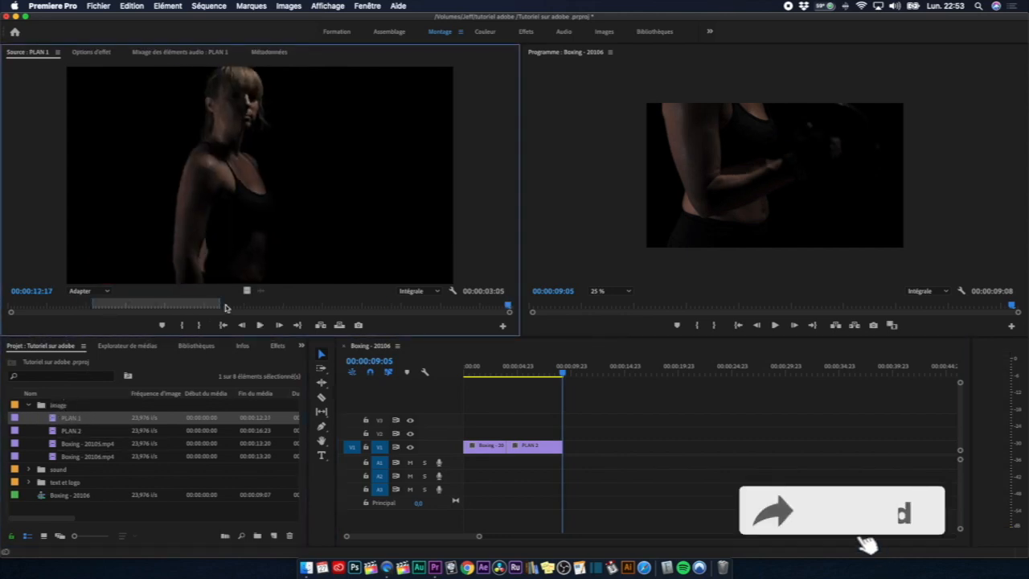
{"action": "left_click_drag", "start_coordinate": [246, 291], "coordinate": [565, 445]}
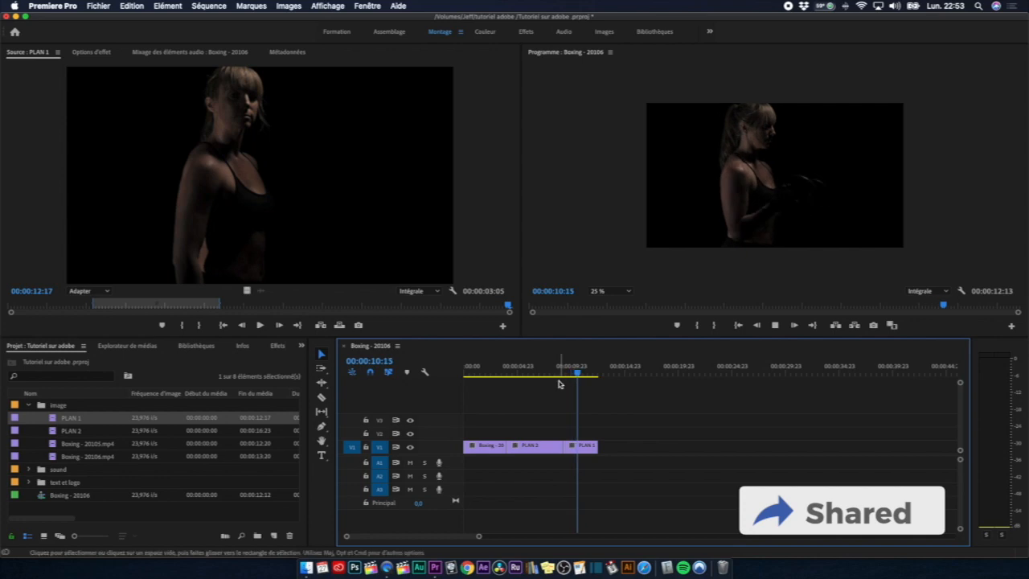
- Play the three-clip sequence from its start through to the end of PLAN 1
{"action": "left_click", "coordinate": [466, 372]}
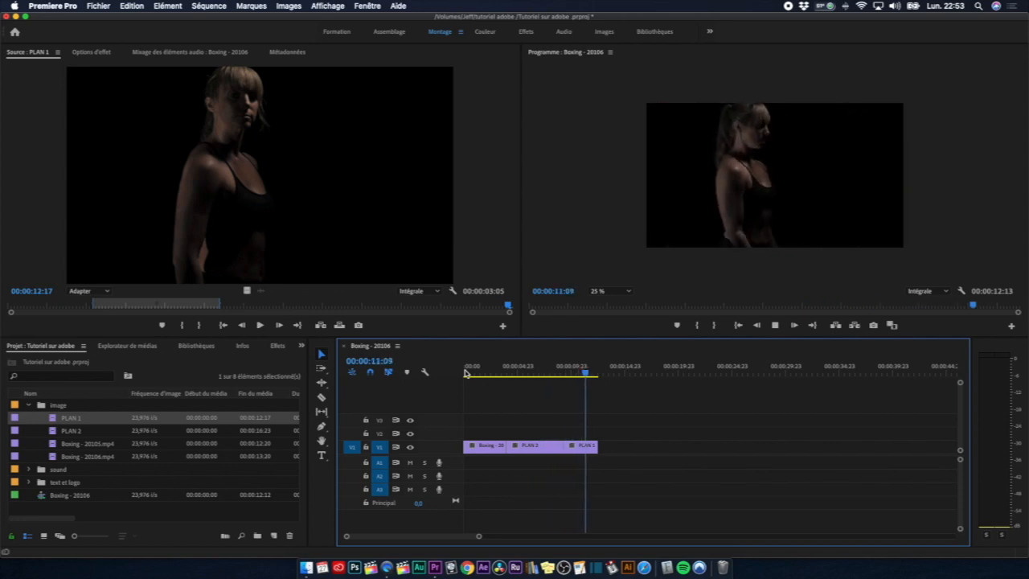
{"action": "key", "text": "space"}
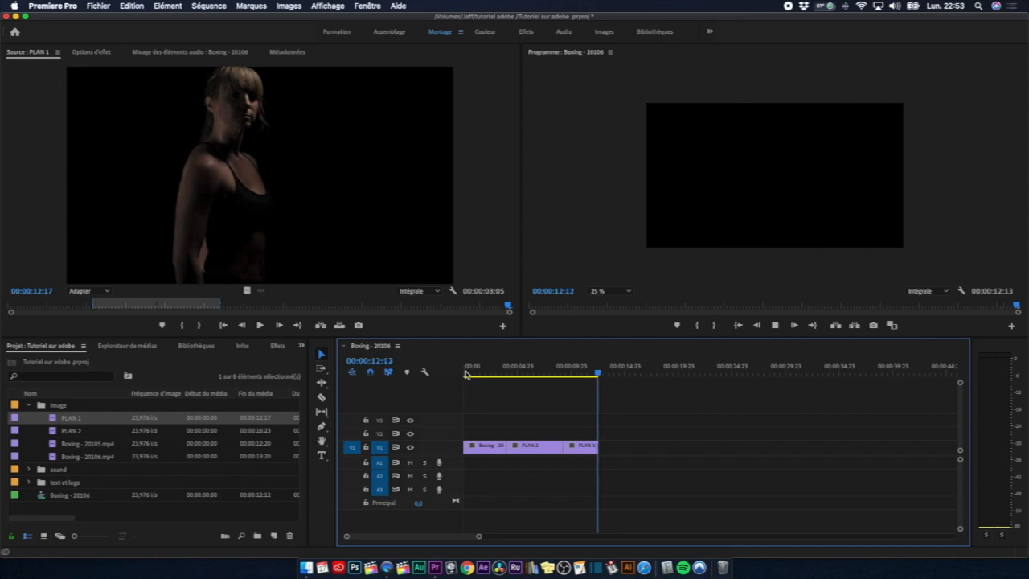
{"action": "key", "text": "space"}
- Move the PLAN 1 clip about 3 seconds later on V1, leaving a gap after PLAN 2
{"action": "left_click", "coordinate": [586, 449]}
{"action": "left_click_drag", "start_coordinate": [586, 449], "coordinate": [620, 449]}
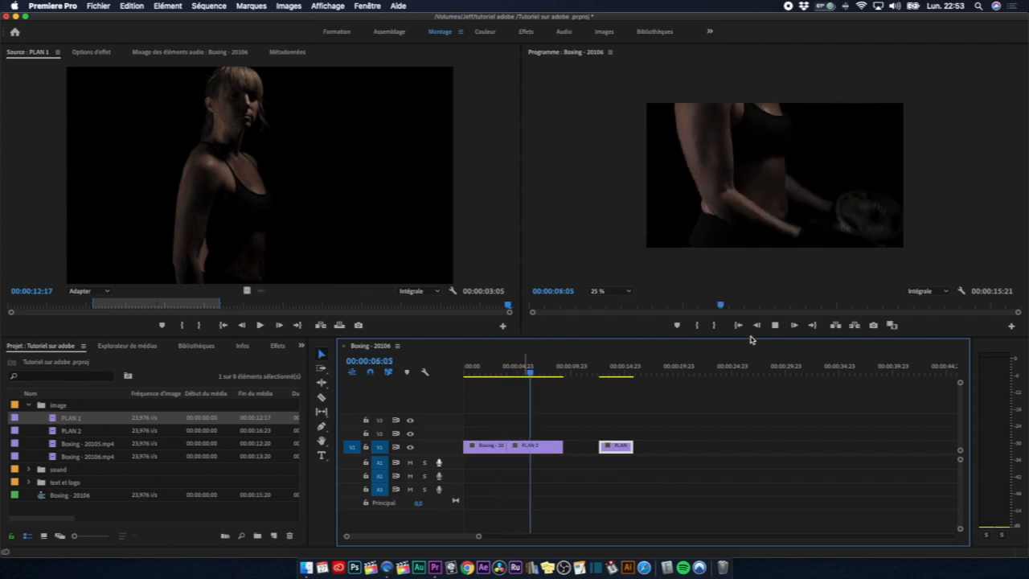
{"action": "left_click", "coordinate": [773, 328]}
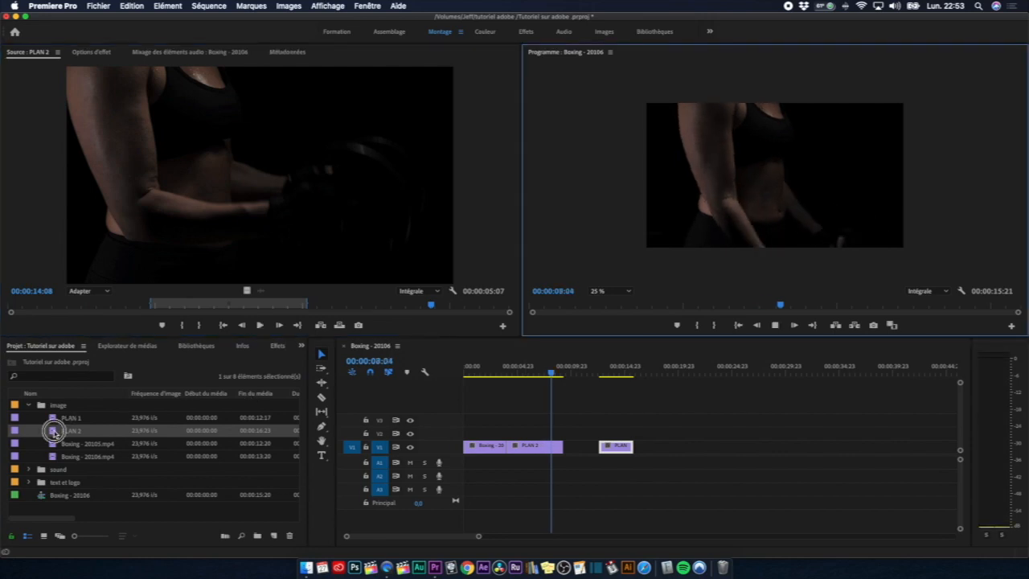
- Check PLAN 2 and PLAN 1 in the Source monitor, and place the marked video of Boxing - 20105.mp4 between them on V1 without gaps
{"action": "double_click", "coordinate": [54, 431]}
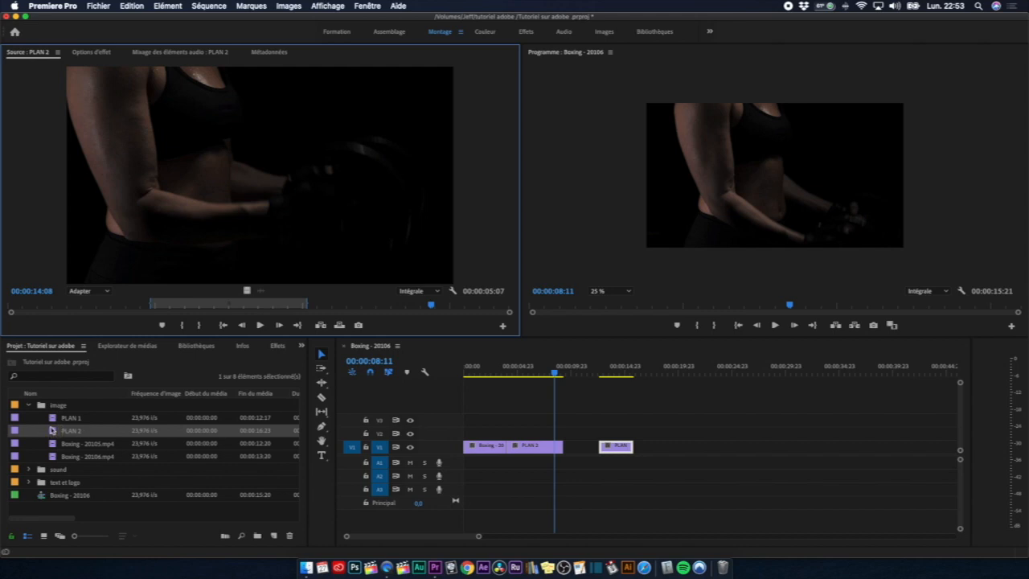
{"action": "double_click", "coordinate": [53, 419]}
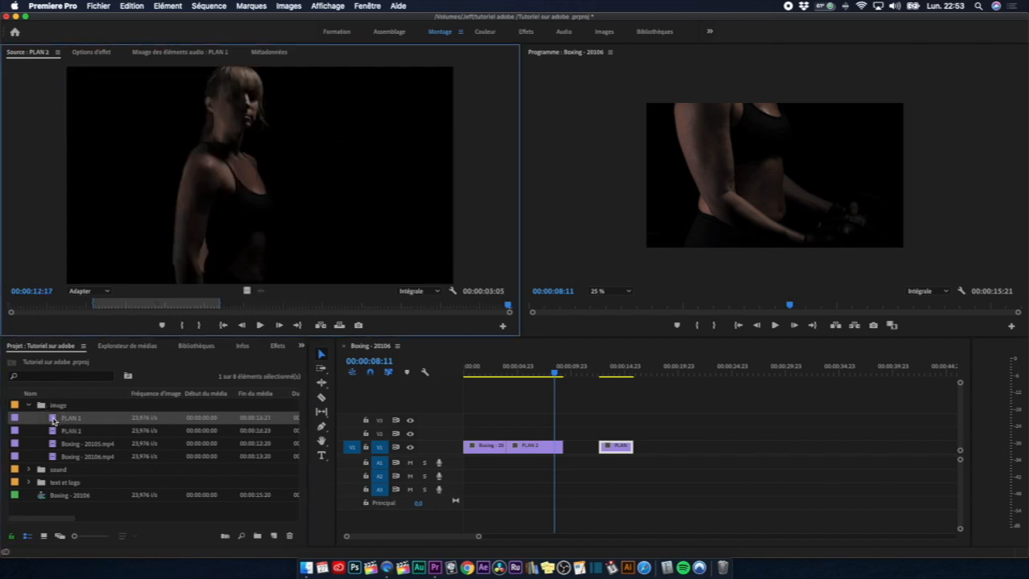
{"action": "double_click", "coordinate": [52, 431]}
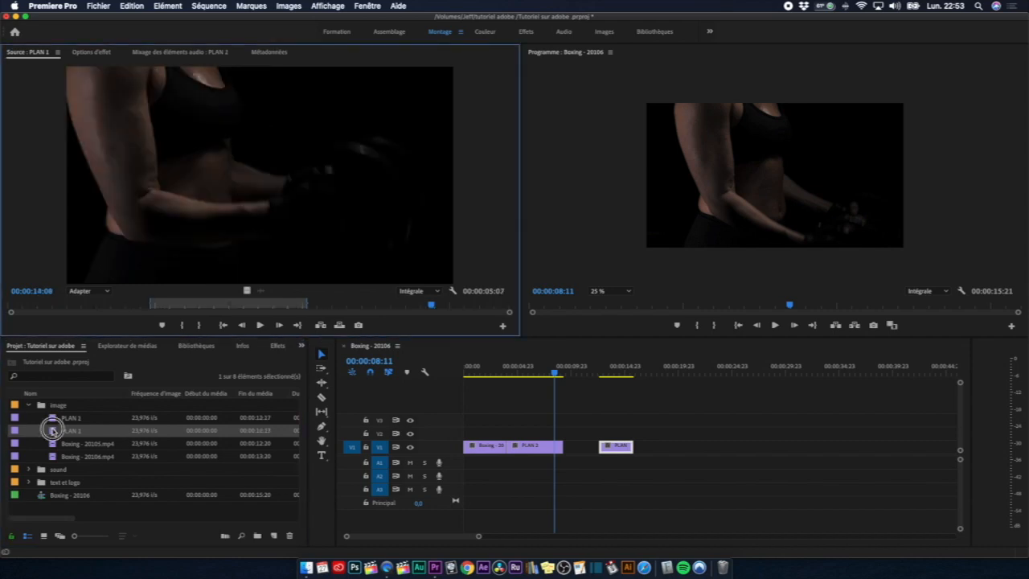
{"action": "double_click", "coordinate": [52, 443]}
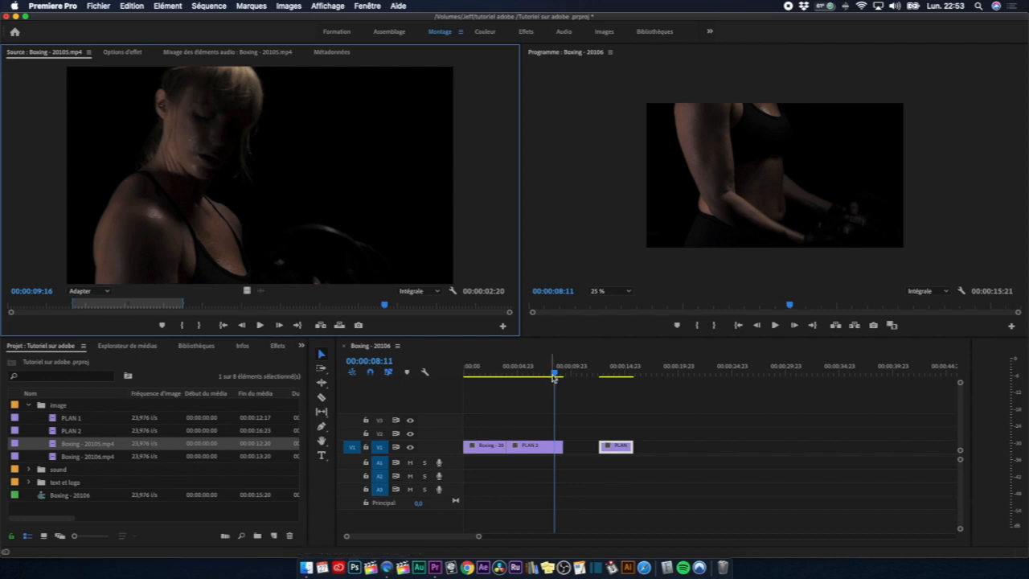
{"action": "left_click_drag", "start_coordinate": [553, 372], "coordinate": [489, 389]}
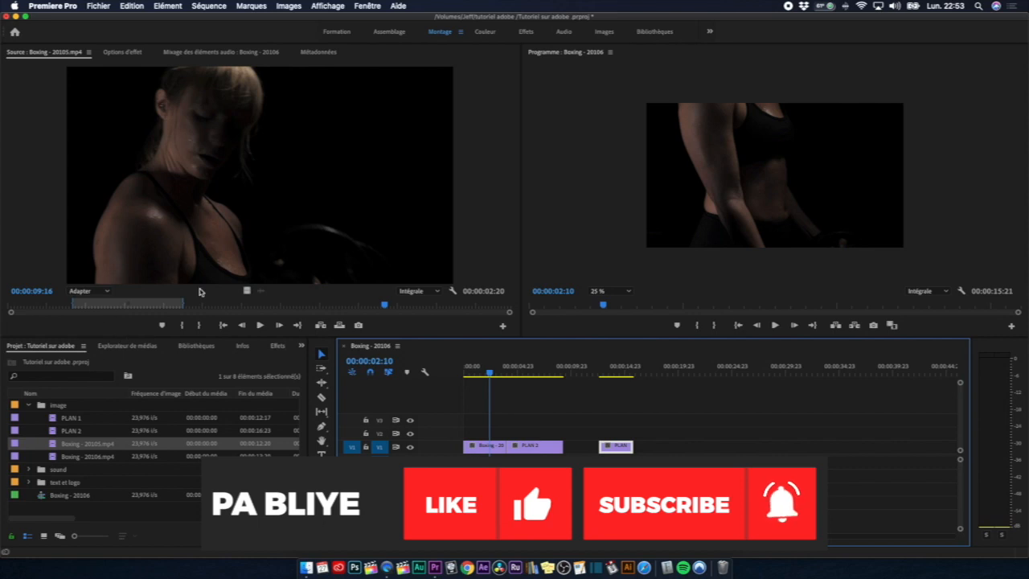
{"action": "left_click", "coordinate": [257, 294]}
{"action": "left_click_drag", "start_coordinate": [257, 295], "coordinate": [612, 448]}
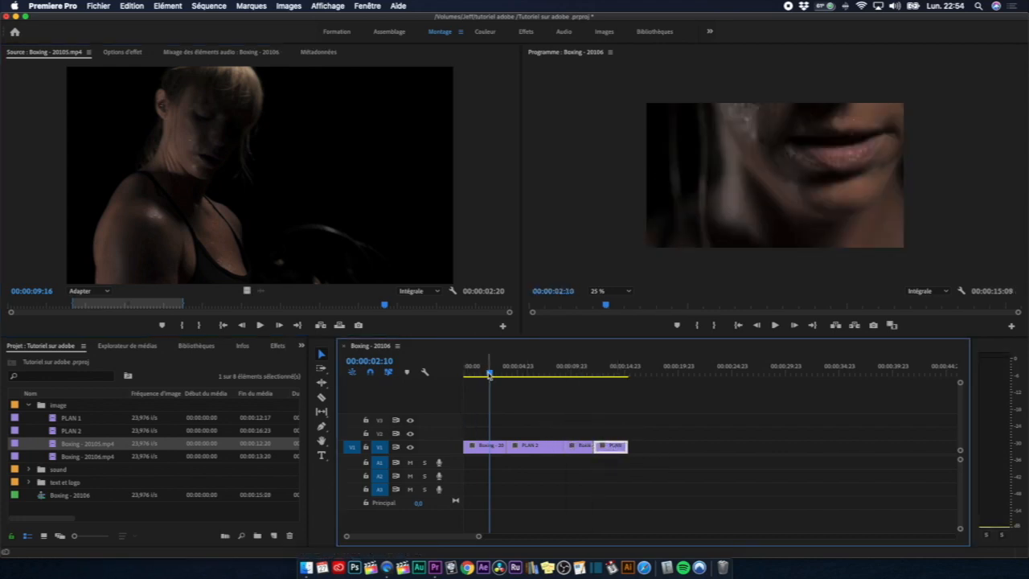
- Trim about 1 second off the end of PLAN 2 on V1 and move the Boxing - 20105 and PLAN 1 clips earlier to close the gap
{"action": "left_click_drag", "start_coordinate": [488, 372], "coordinate": [458, 393]}
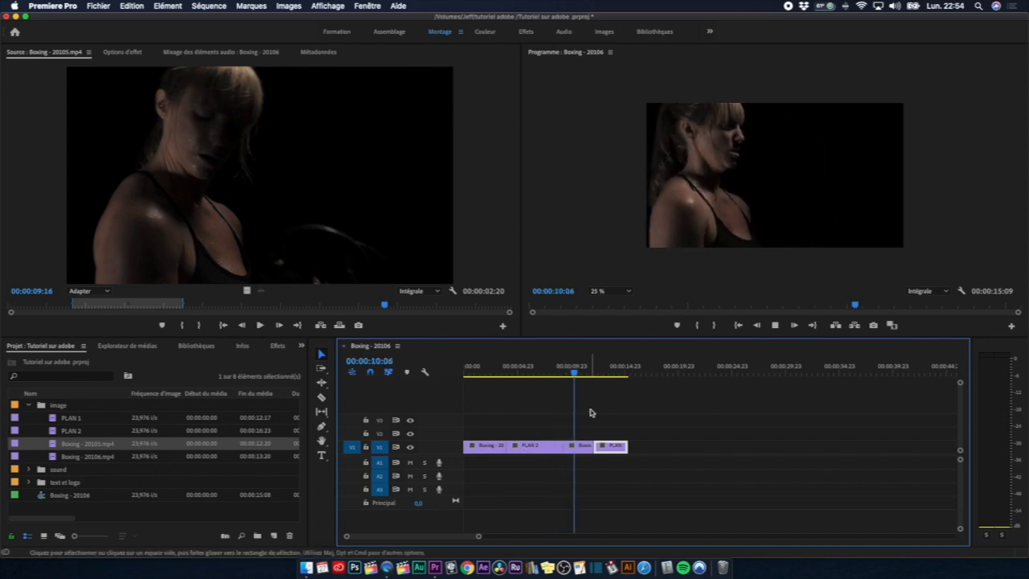
{"action": "left_click_drag", "start_coordinate": [560, 447], "coordinate": [544, 449]}
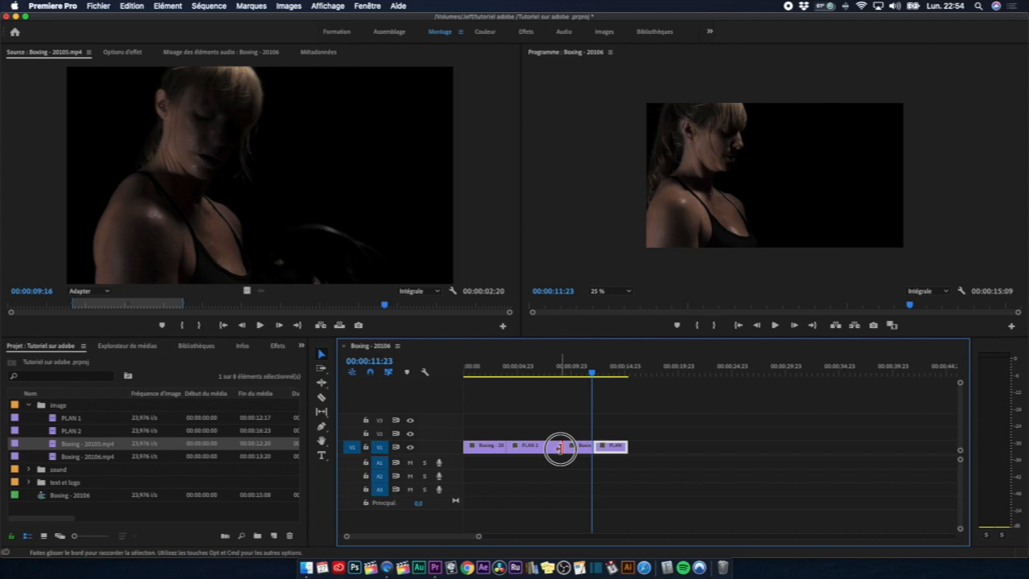
{"action": "left_click_drag", "start_coordinate": [558, 448], "coordinate": [548, 450]}
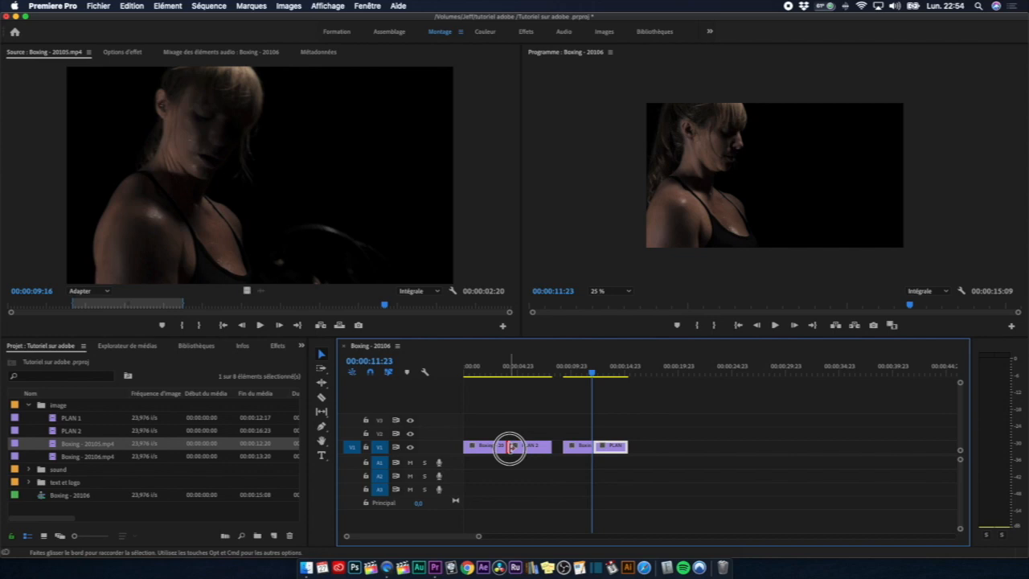
{"action": "left_click", "coordinate": [581, 440]}
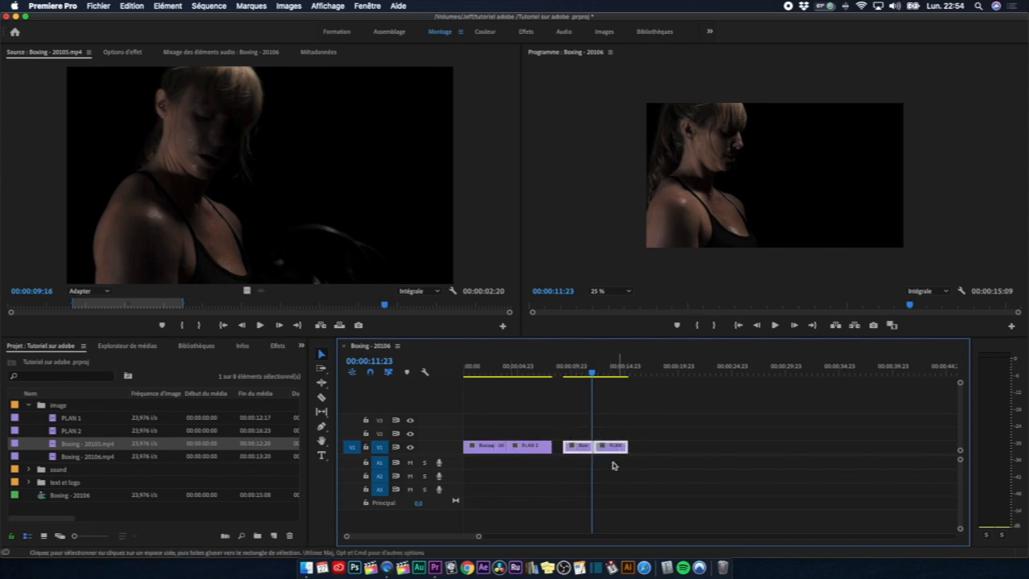
{"action": "left_click_drag", "start_coordinate": [574, 449], "coordinate": [564, 448]}
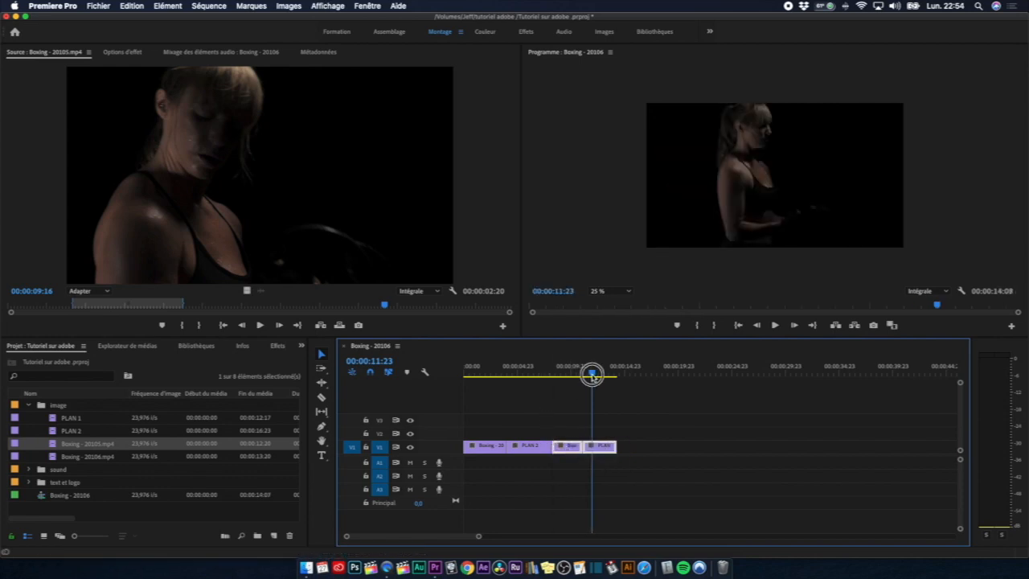
- Play the edited sequence from its start and scrub the playhead to 00:00:14:02, near the end of PLAN 1
{"action": "left_click_drag", "start_coordinate": [592, 374], "coordinate": [436, 424]}
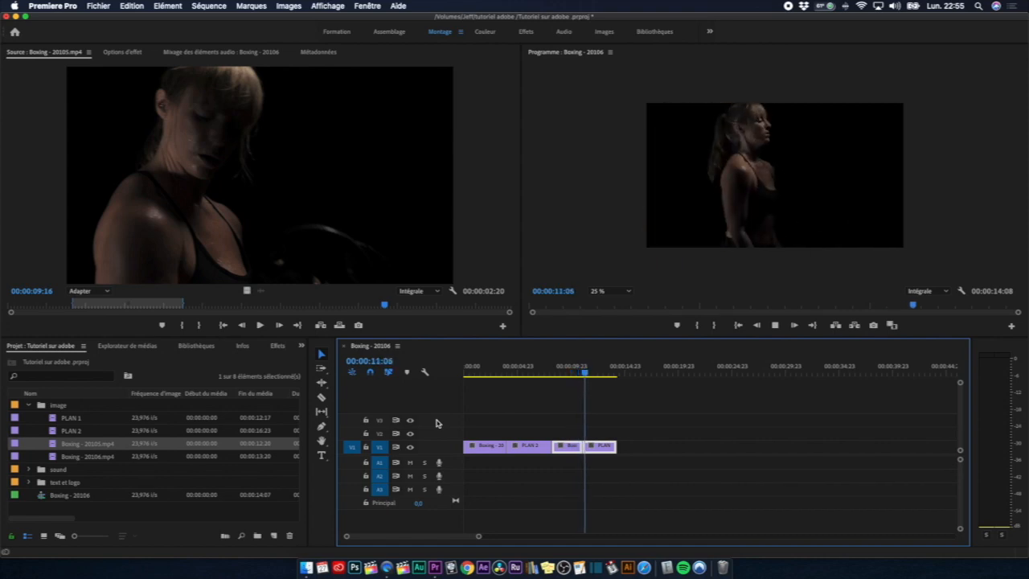
{"action": "key", "text": "space"}
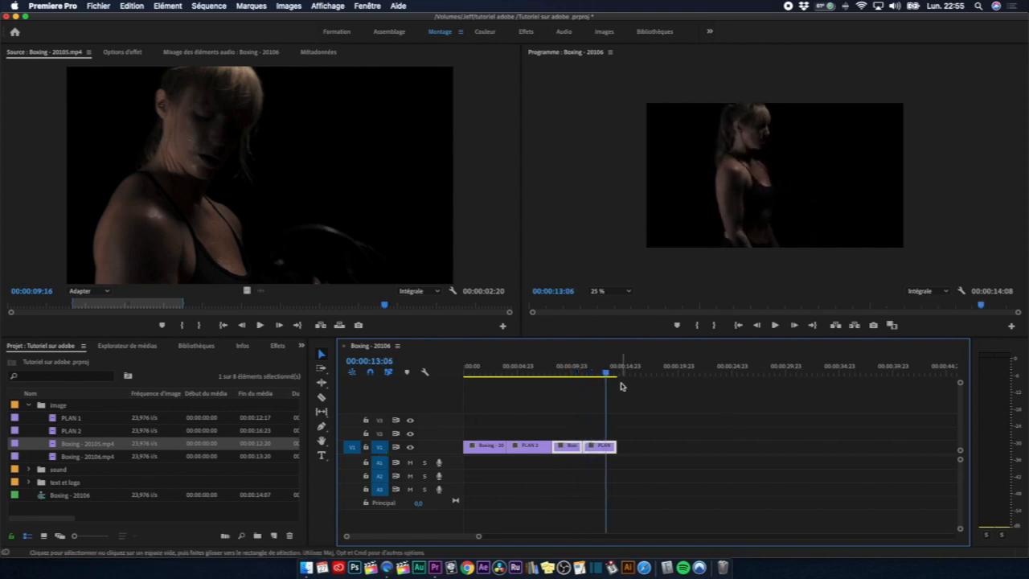
{"action": "left_click_drag", "start_coordinate": [606, 371], "coordinate": [448, 408]}
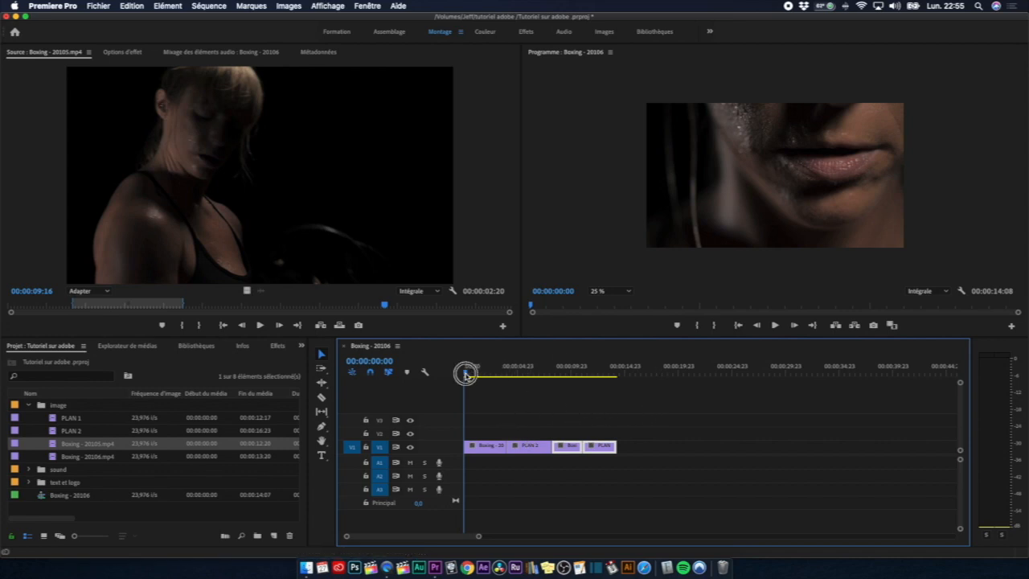
{"action": "left_click_drag", "start_coordinate": [465, 374], "coordinate": [612, 414]}
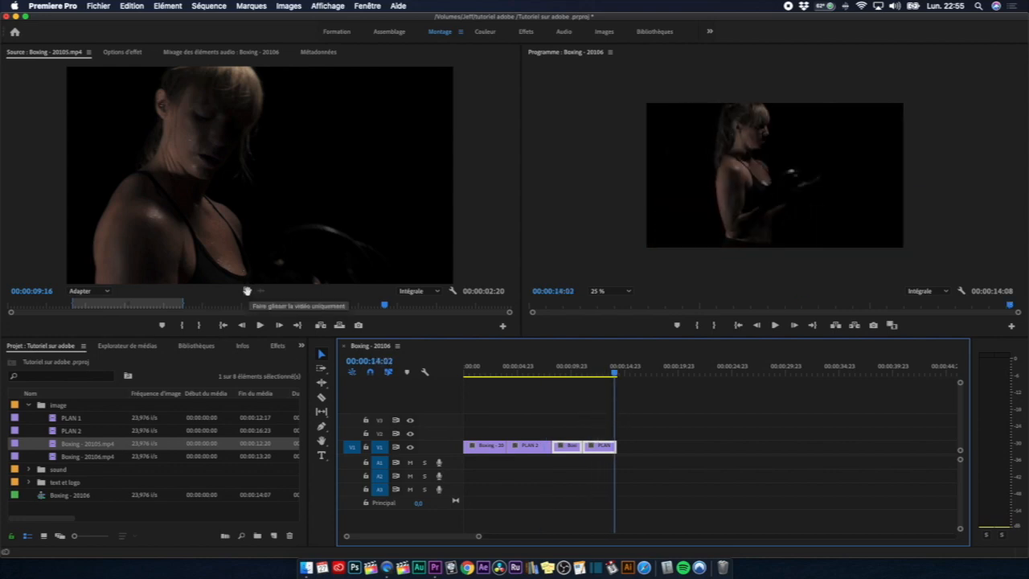
- Try extending the end and trimming the start of a second Boxing - 20105.mp4 clip placed after PLAN 1 on V1, and delete it
{"action": "left_click_drag", "start_coordinate": [246, 291], "coordinate": [642, 454]}
{"action": "left_click", "coordinate": [640, 448]}
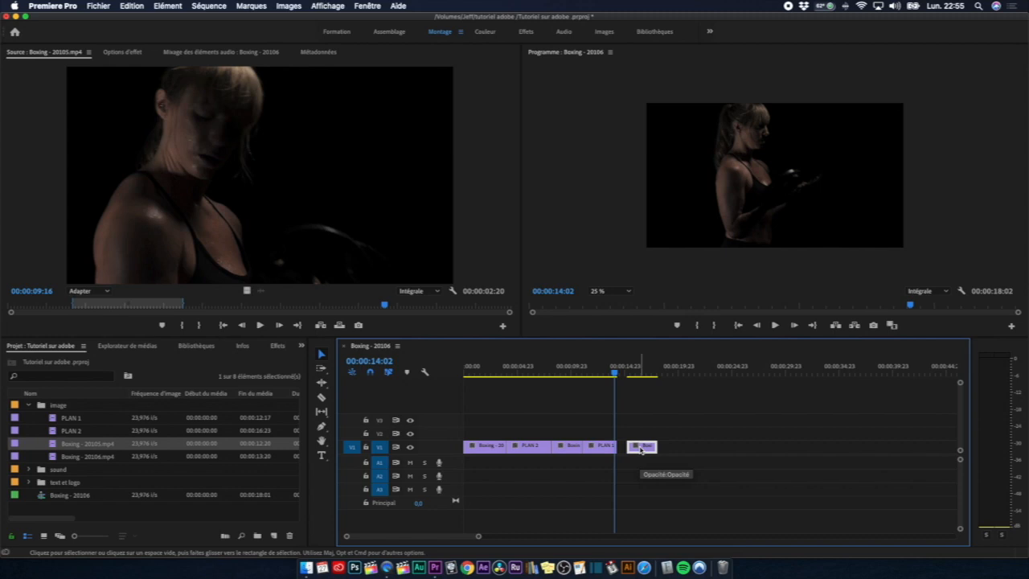
{"action": "double_click", "coordinate": [633, 447]}
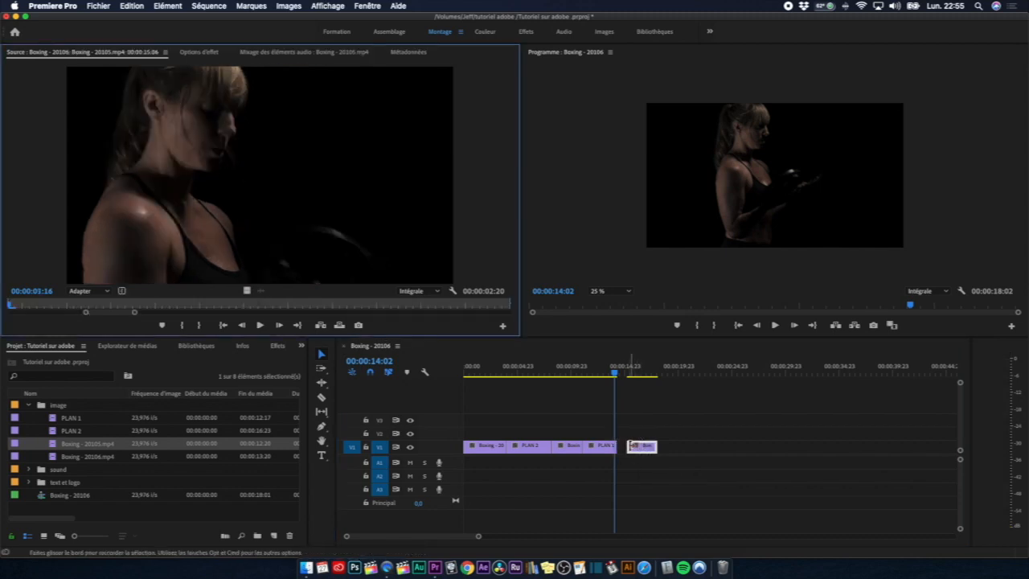
{"action": "mouse_move", "coordinate": [646, 453]}
{"action": "left_mouse_down"}
{"action": "mouse_move", "coordinate": [655, 454]}
{"action": "mouse_move", "coordinate": [634, 453]}
{"action": "mouse_move", "coordinate": [650, 453]}
{"action": "left_mouse_up"}
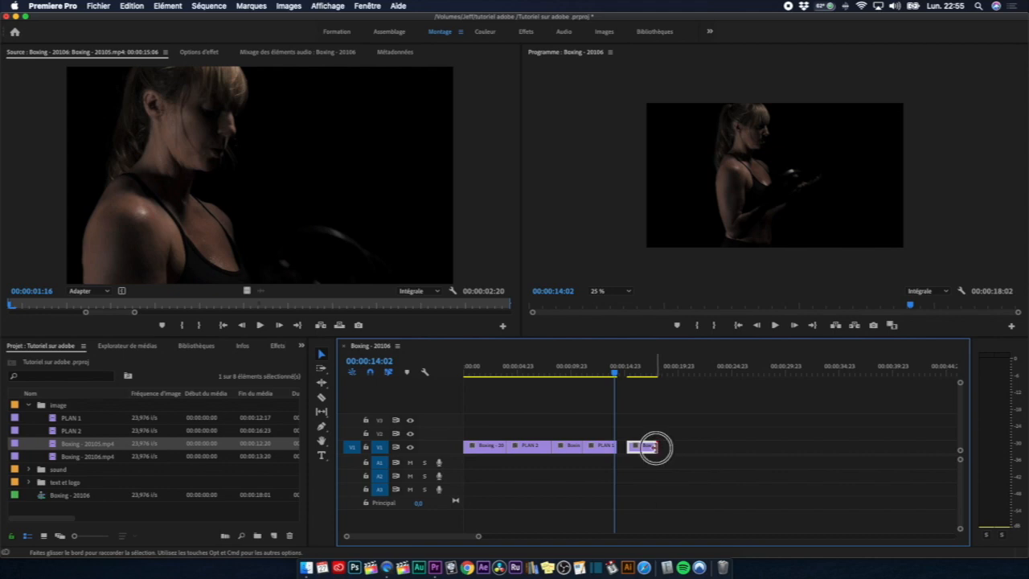
{"action": "left_click_drag", "start_coordinate": [646, 447], "coordinate": [693, 468]}
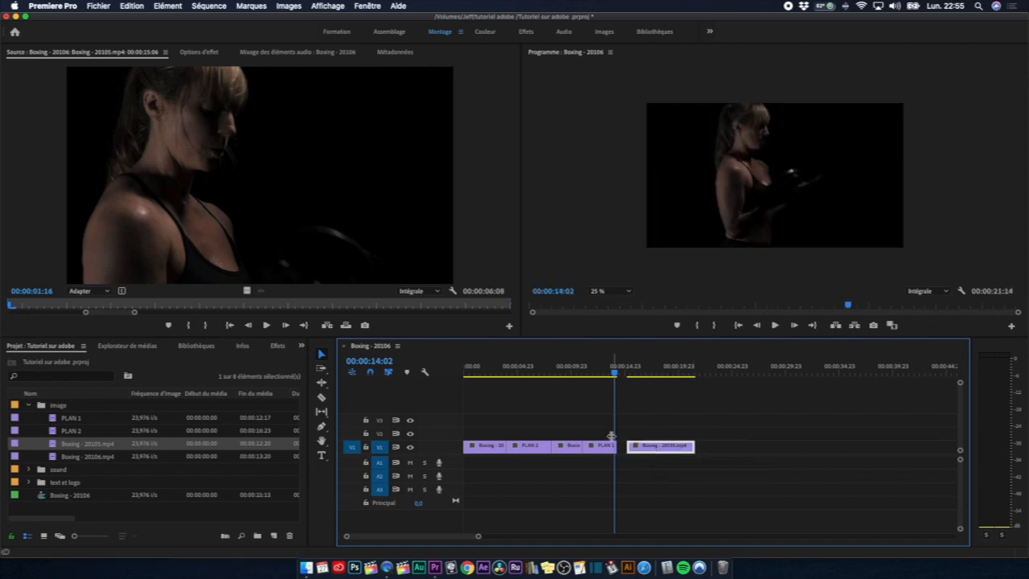
{"action": "left_click_drag", "start_coordinate": [629, 448], "coordinate": [655, 449]}
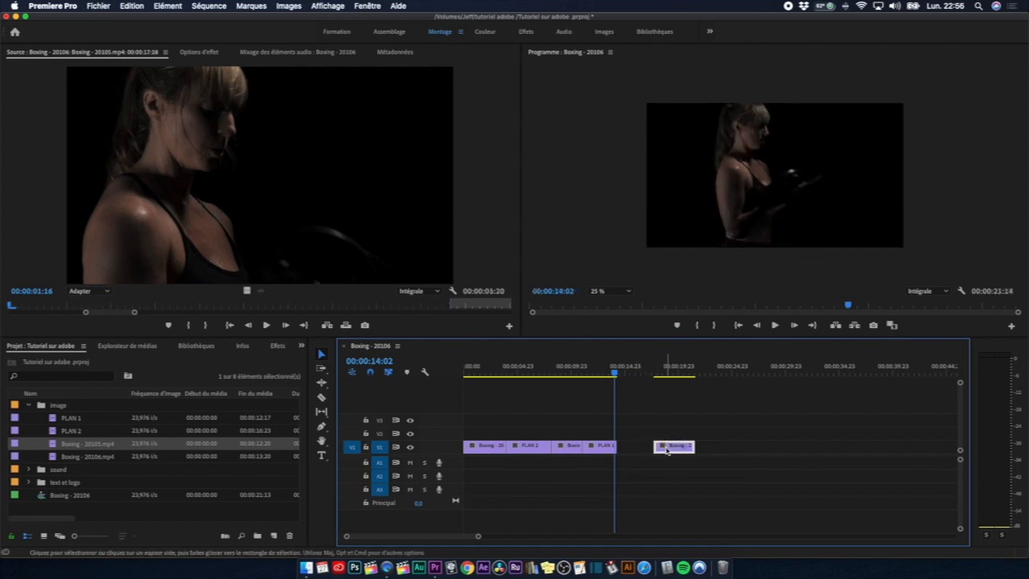
{"action": "key", "text": "Delete"}
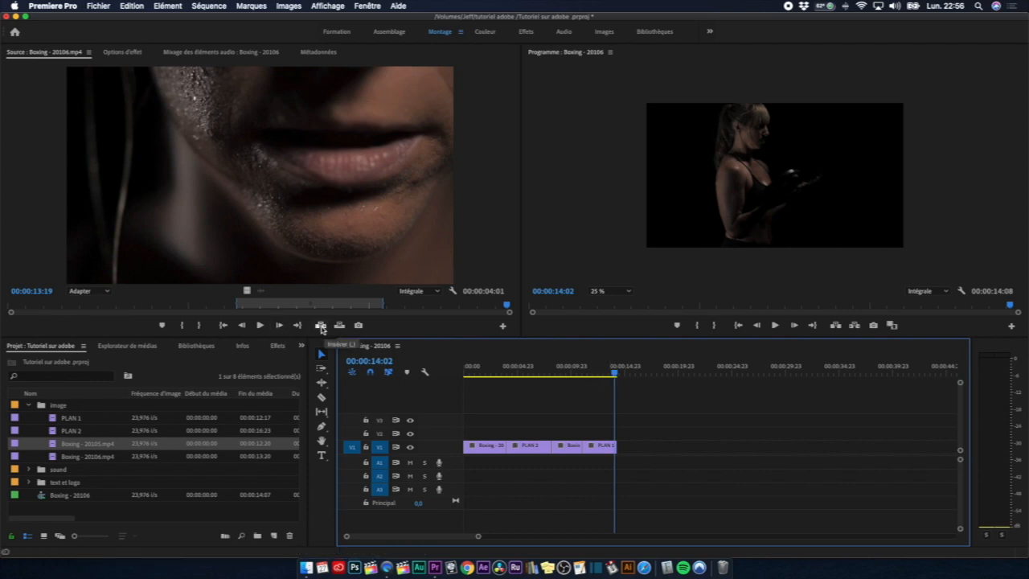
- Insert the marked range of Boxing - 20106.mp4 into the sequence at 00:00:14:02
{"action": "left_click", "coordinate": [320, 326]}
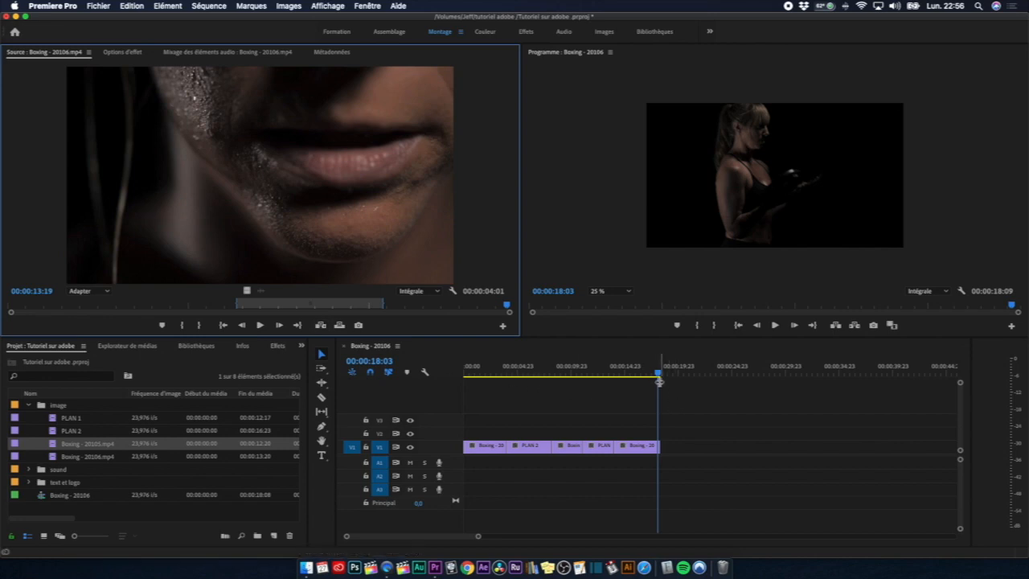
- Remove the short leftover fragment after Boxing - 20106.mp4 so V1 ends at 00:00:18:03
{"action": "left_click_drag", "start_coordinate": [659, 375], "coordinate": [659, 404]}
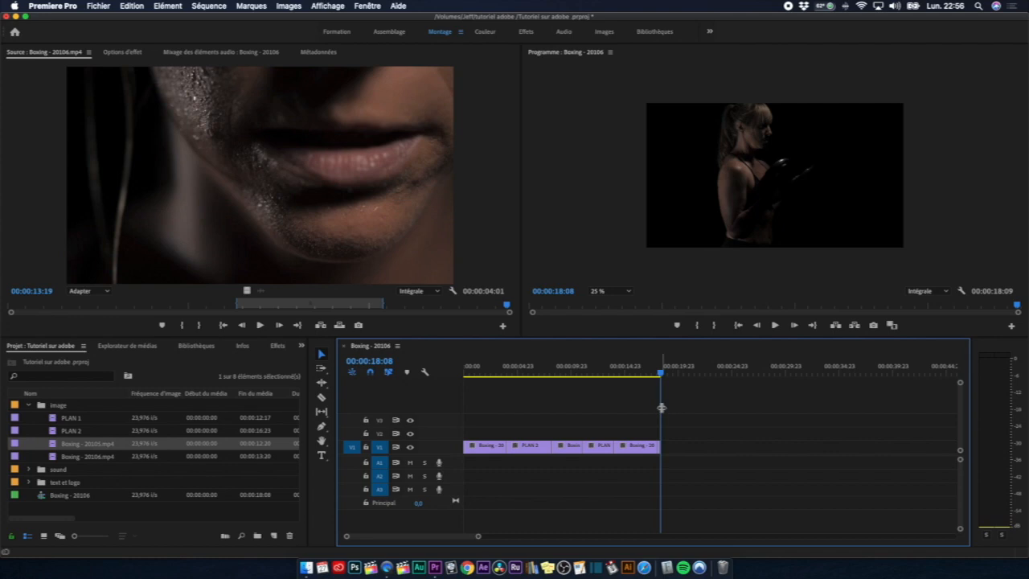
{"action": "key", "text": "="}
{"action": "key", "text": "="}
{"action": "key", "text": "="}
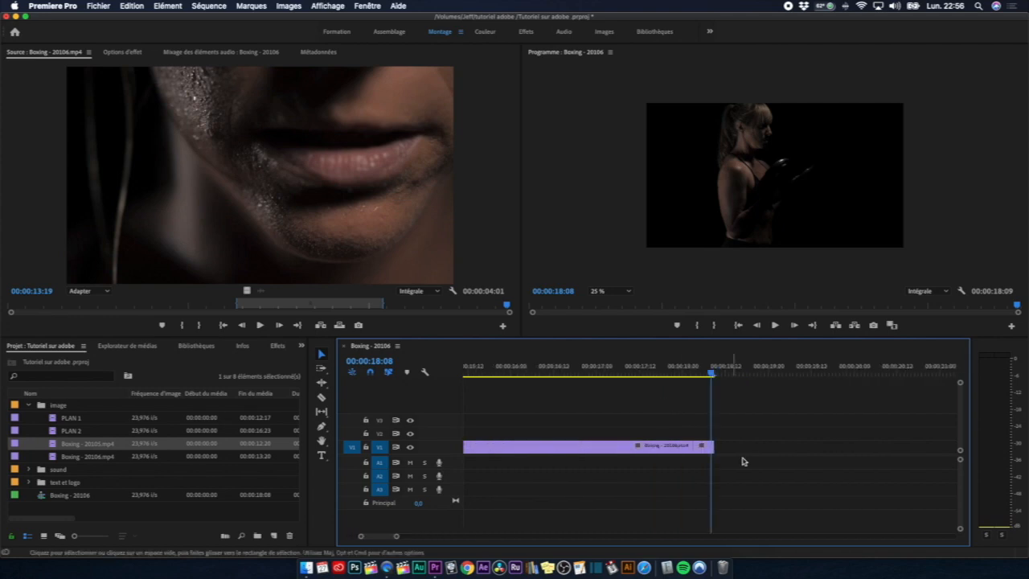
{"action": "left_click_drag", "start_coordinate": [710, 445], "coordinate": [692, 448]}
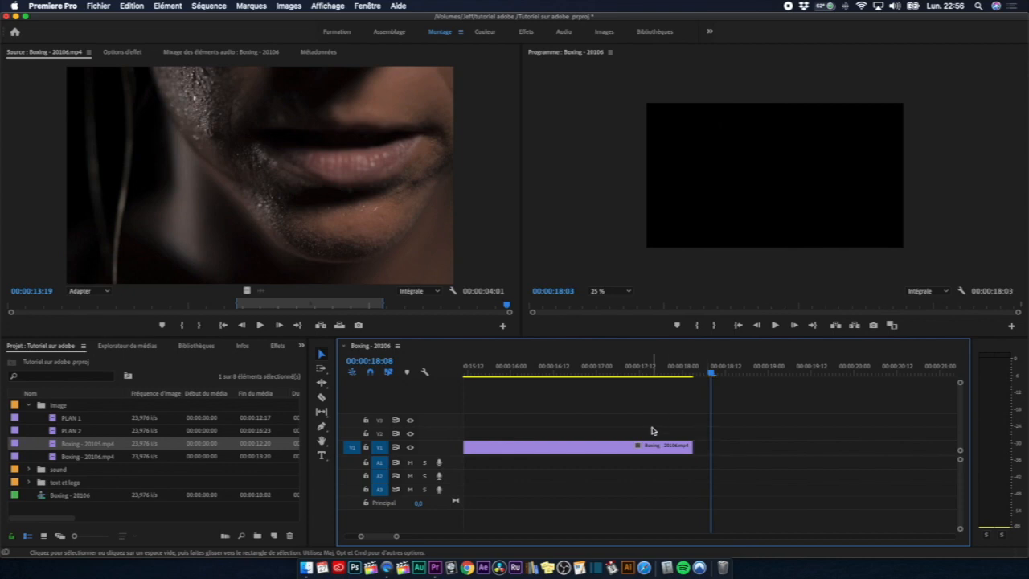
{"action": "key", "text": "-"}
{"action": "key", "text": "-"}
{"action": "key", "text": "-"}
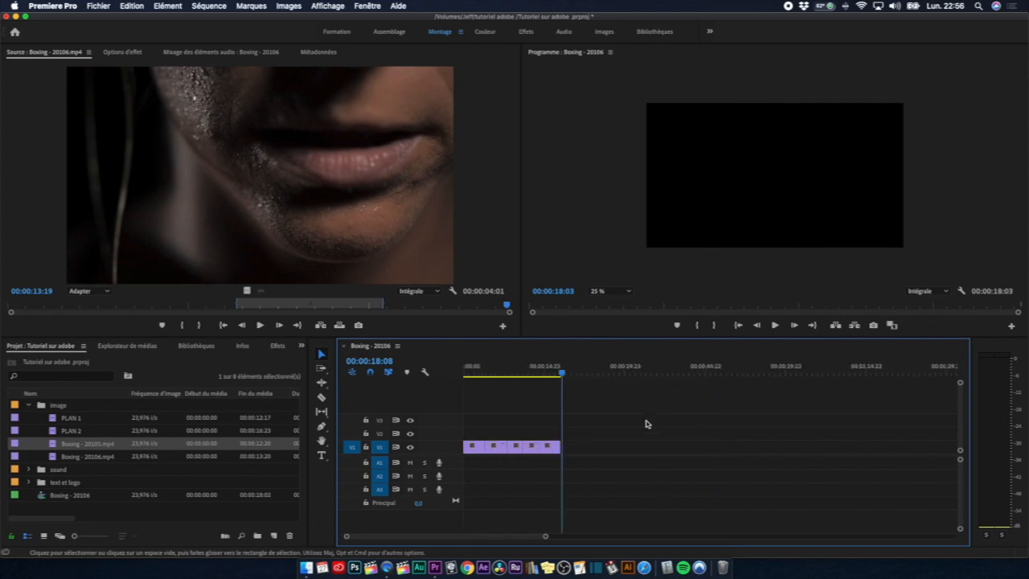
- Return the sequence playhead to 00:00:00:00, open PLAN 2 and PLAN 1 as sources, and preview PLAN 1 beyond its marked range
{"action": "left_click_drag", "start_coordinate": [557, 372], "coordinate": [436, 405]}
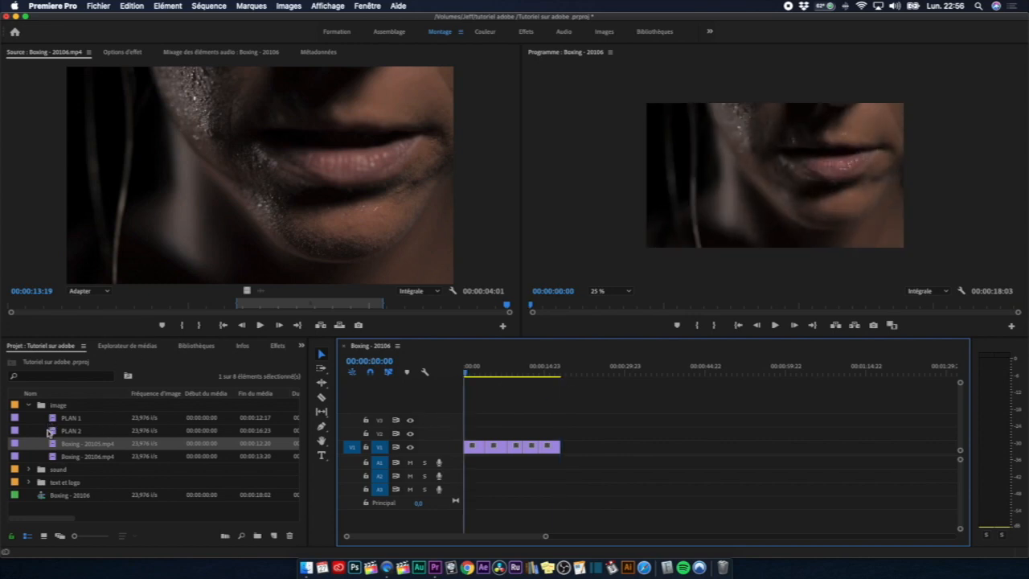
{"action": "left_click", "coordinate": [51, 432]}
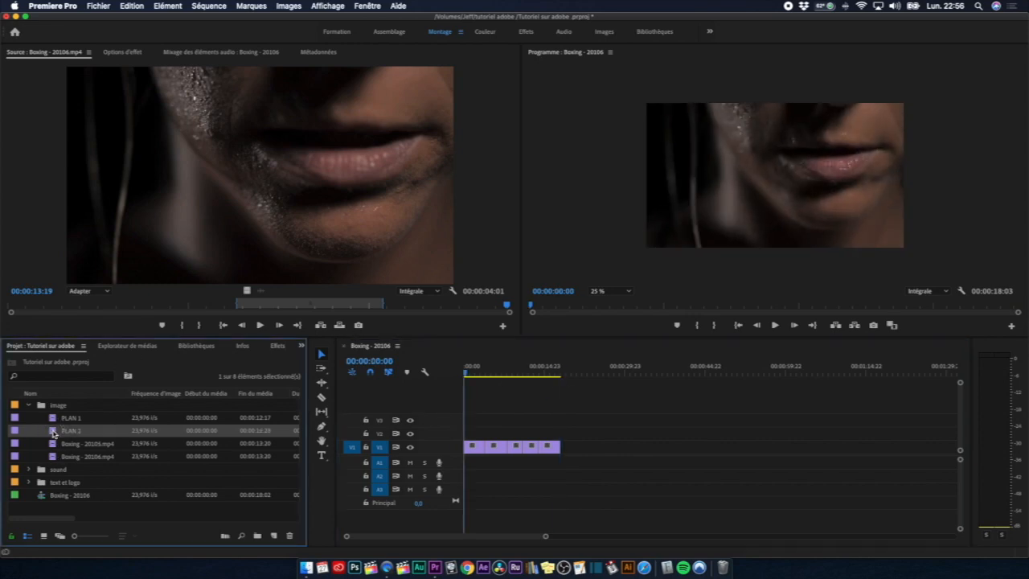
{"action": "double_click", "coordinate": [53, 432]}
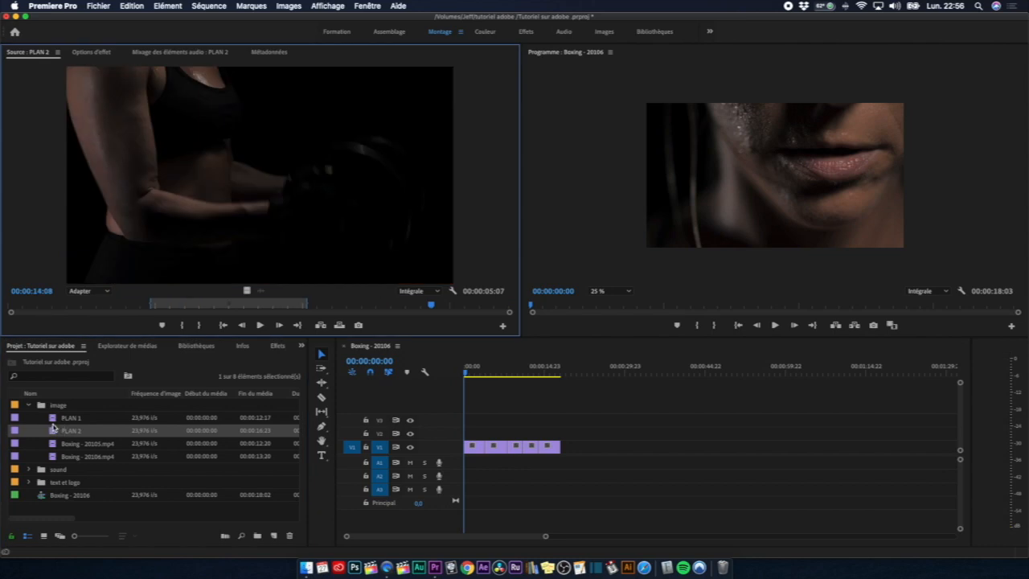
{"action": "double_click", "coordinate": [52, 418]}
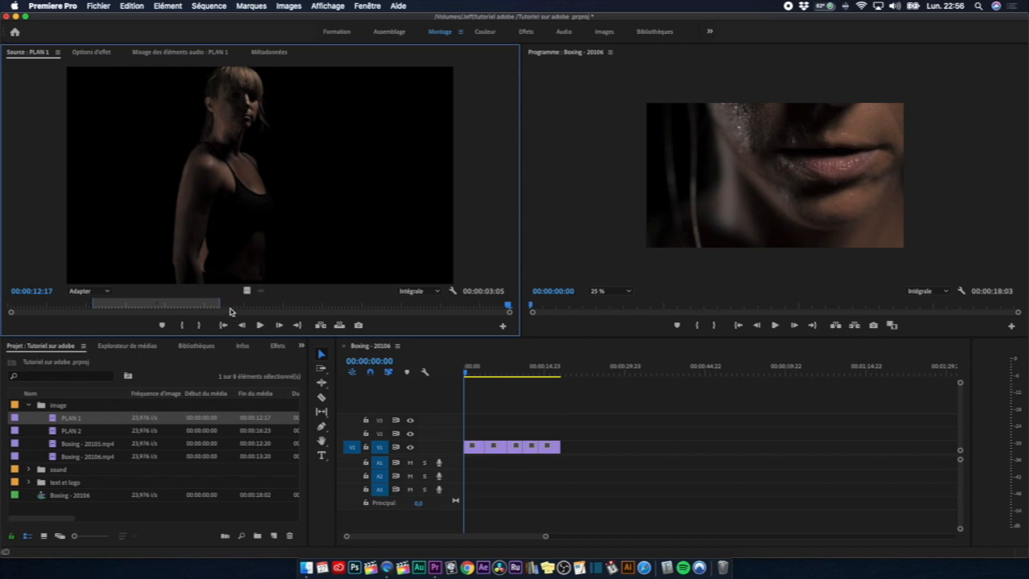
{"action": "left_click", "coordinate": [237, 310]}
{"action": "key", "text": "space"}
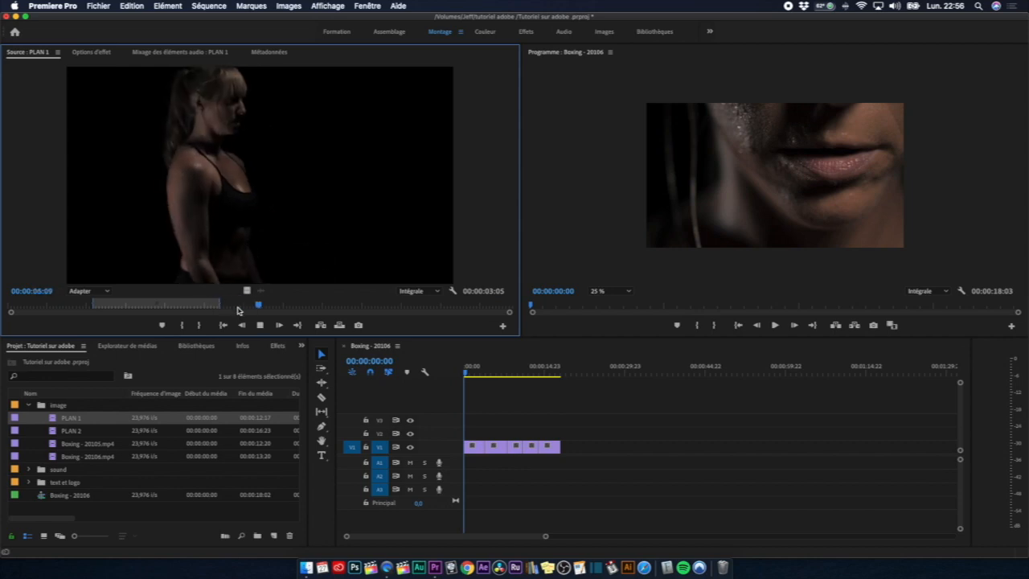
{"action": "key", "text": "space"}
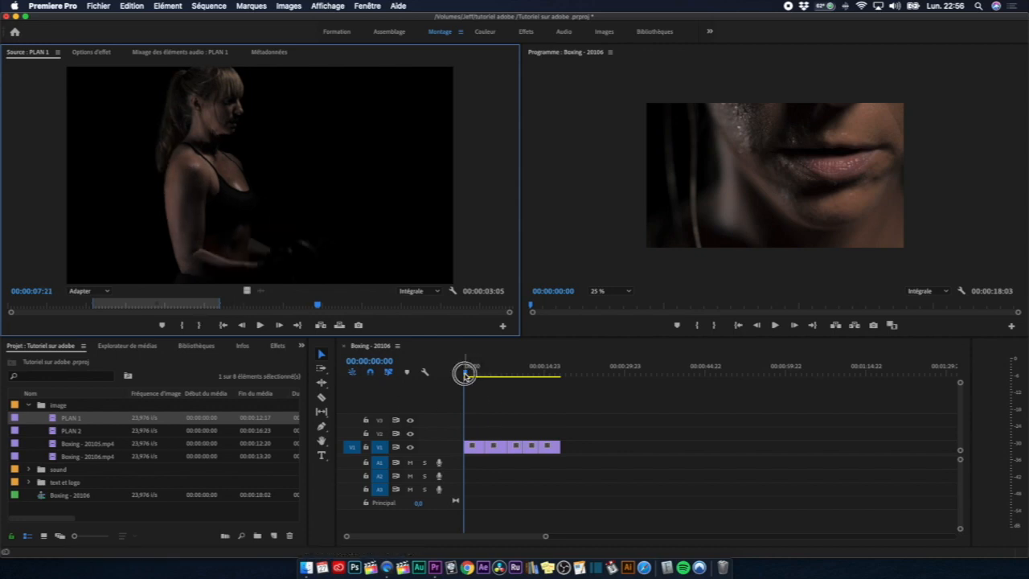
- Play the assembled Boxing - 20106 sequence from its start
{"action": "left_click_drag", "start_coordinate": [462, 374], "coordinate": [433, 414]}
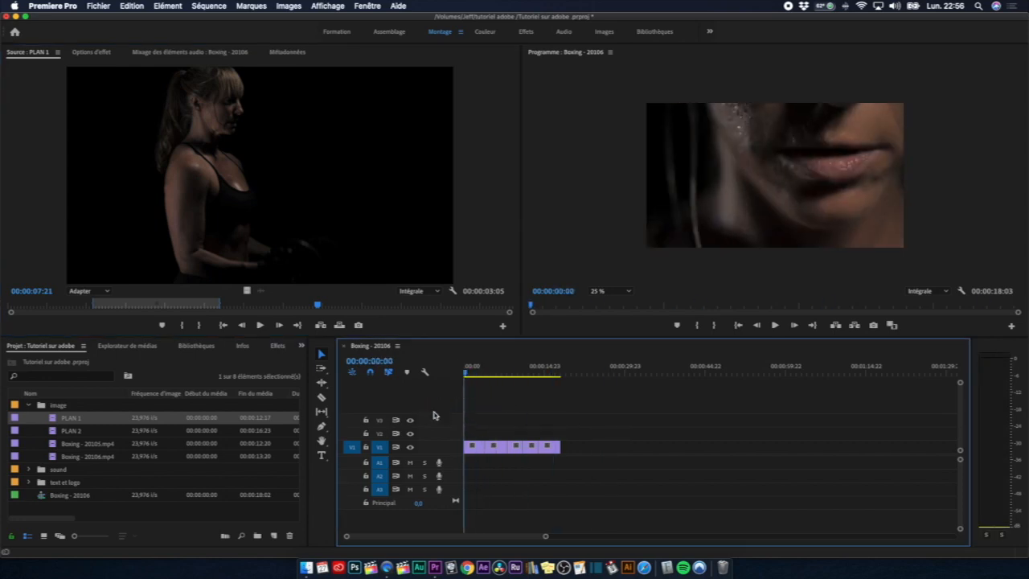
{"action": "key", "text": "space"}
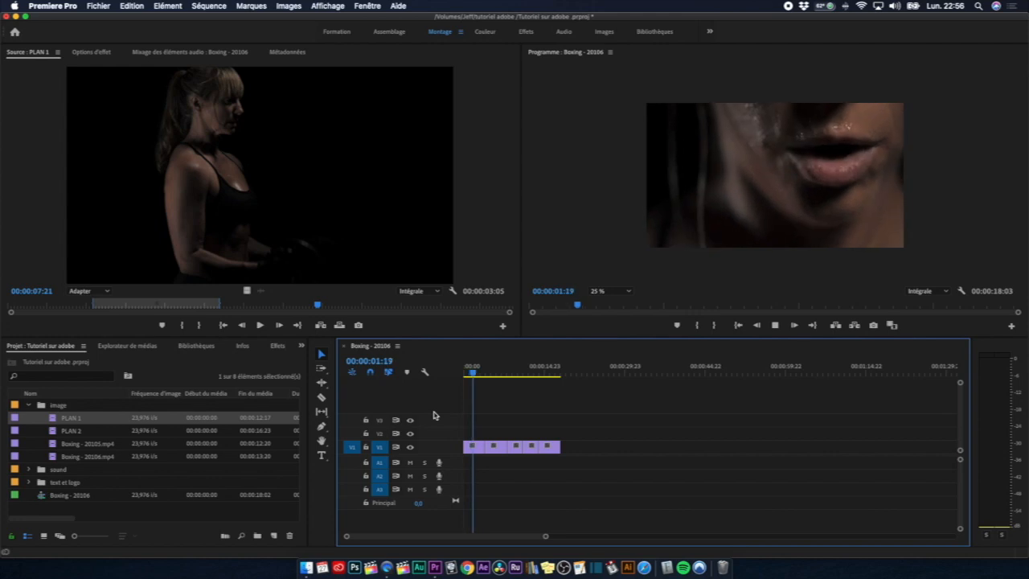